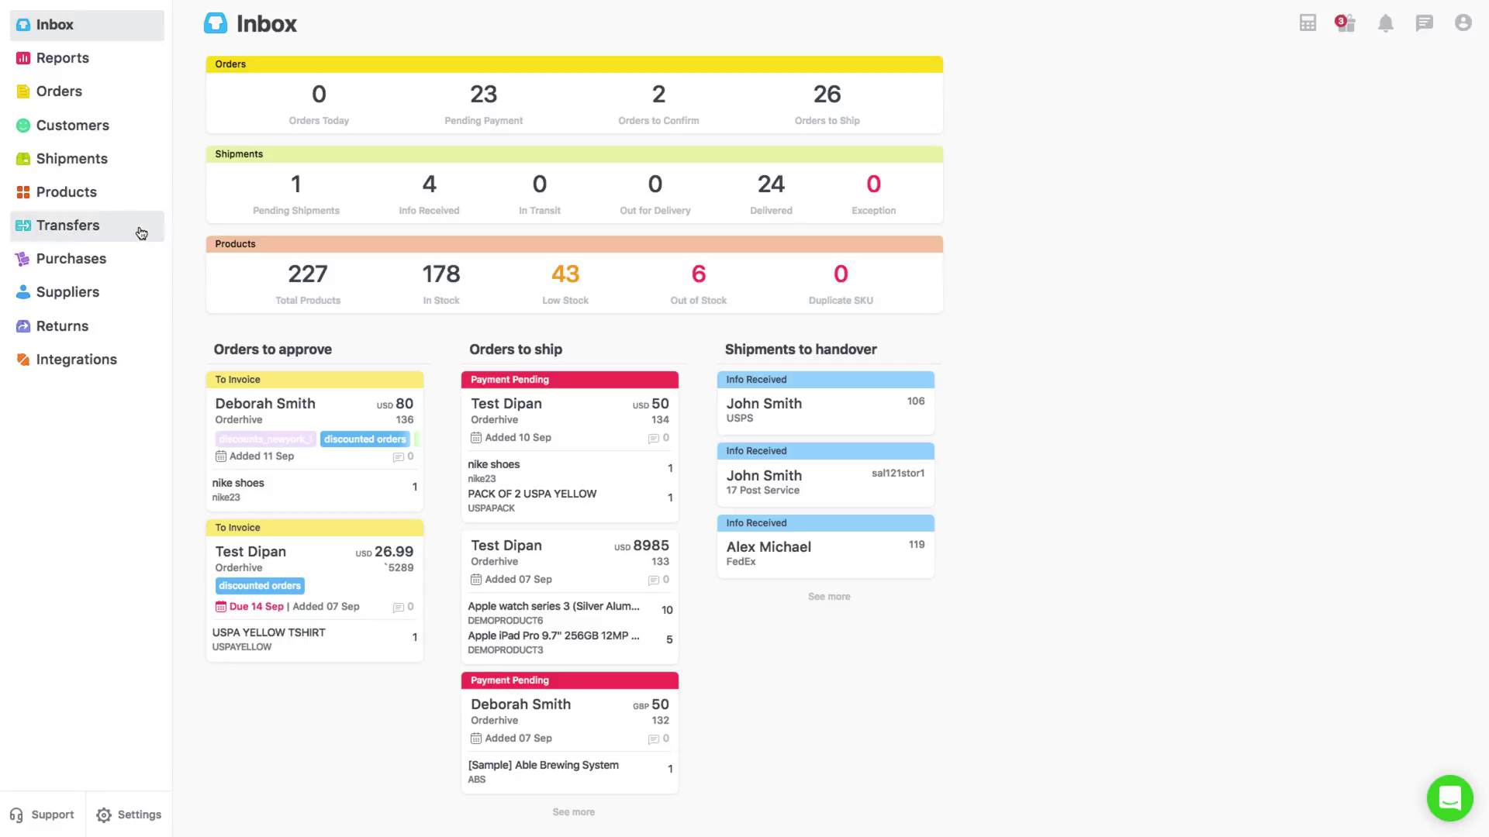
# Go to Products and open the New Product menu listing Simple, Configurable and Bundle.
pyautogui.click(60, 200)
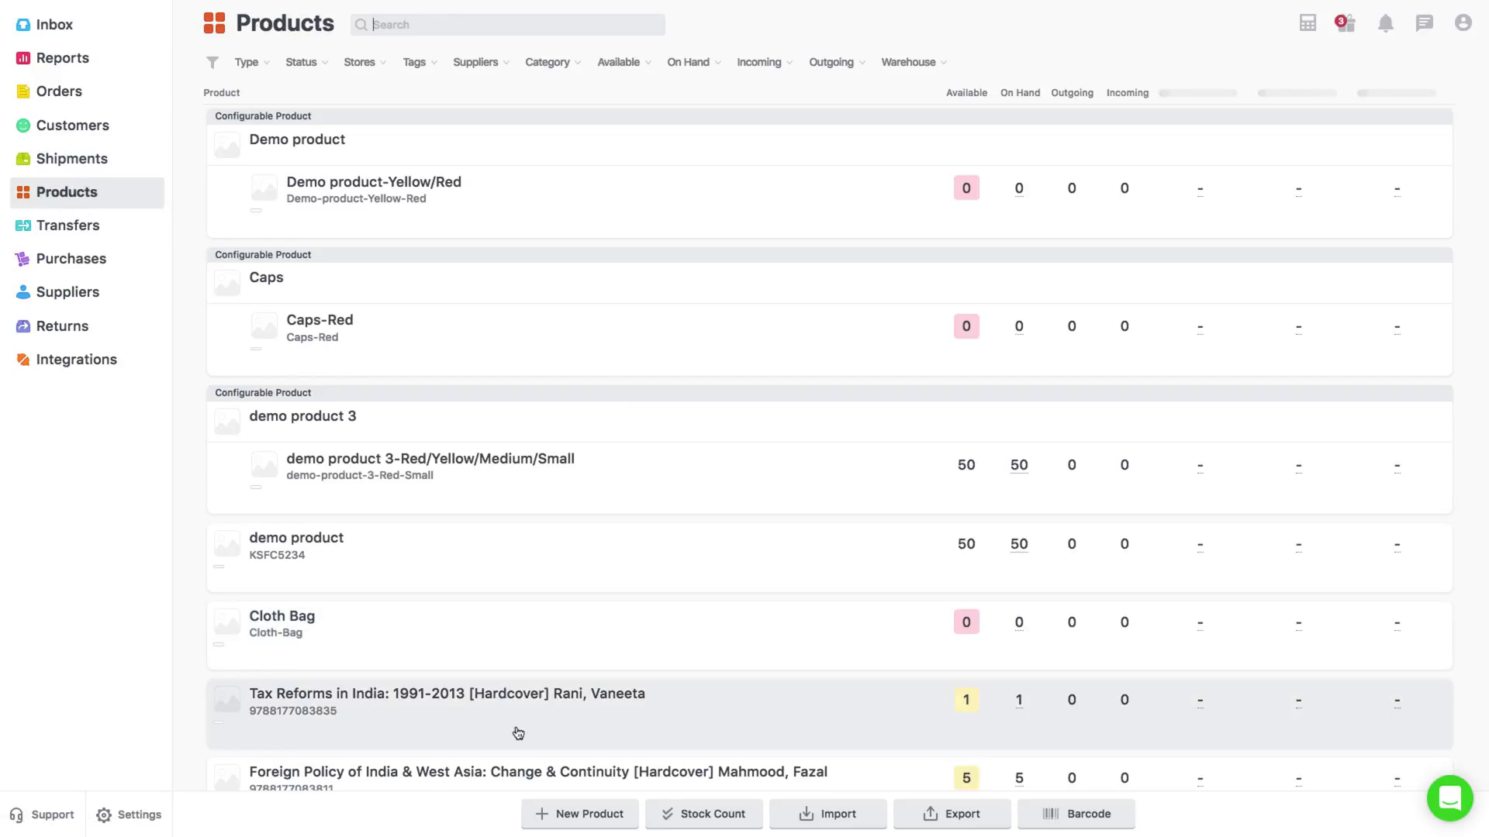
pyautogui.click(596, 819)
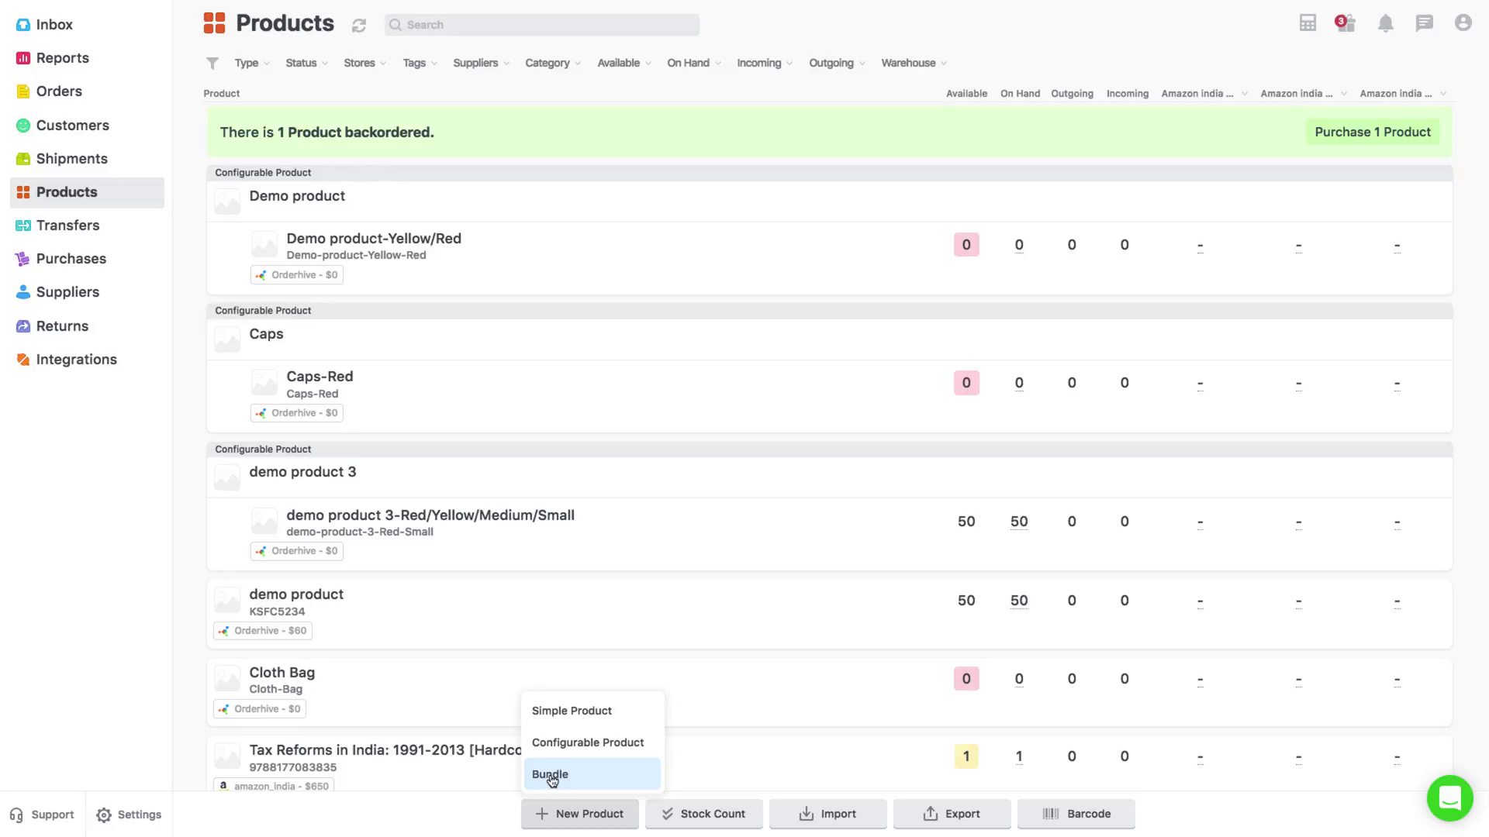
# Start a simple product named 'demo product 4'.
pyautogui.click(554, 717)
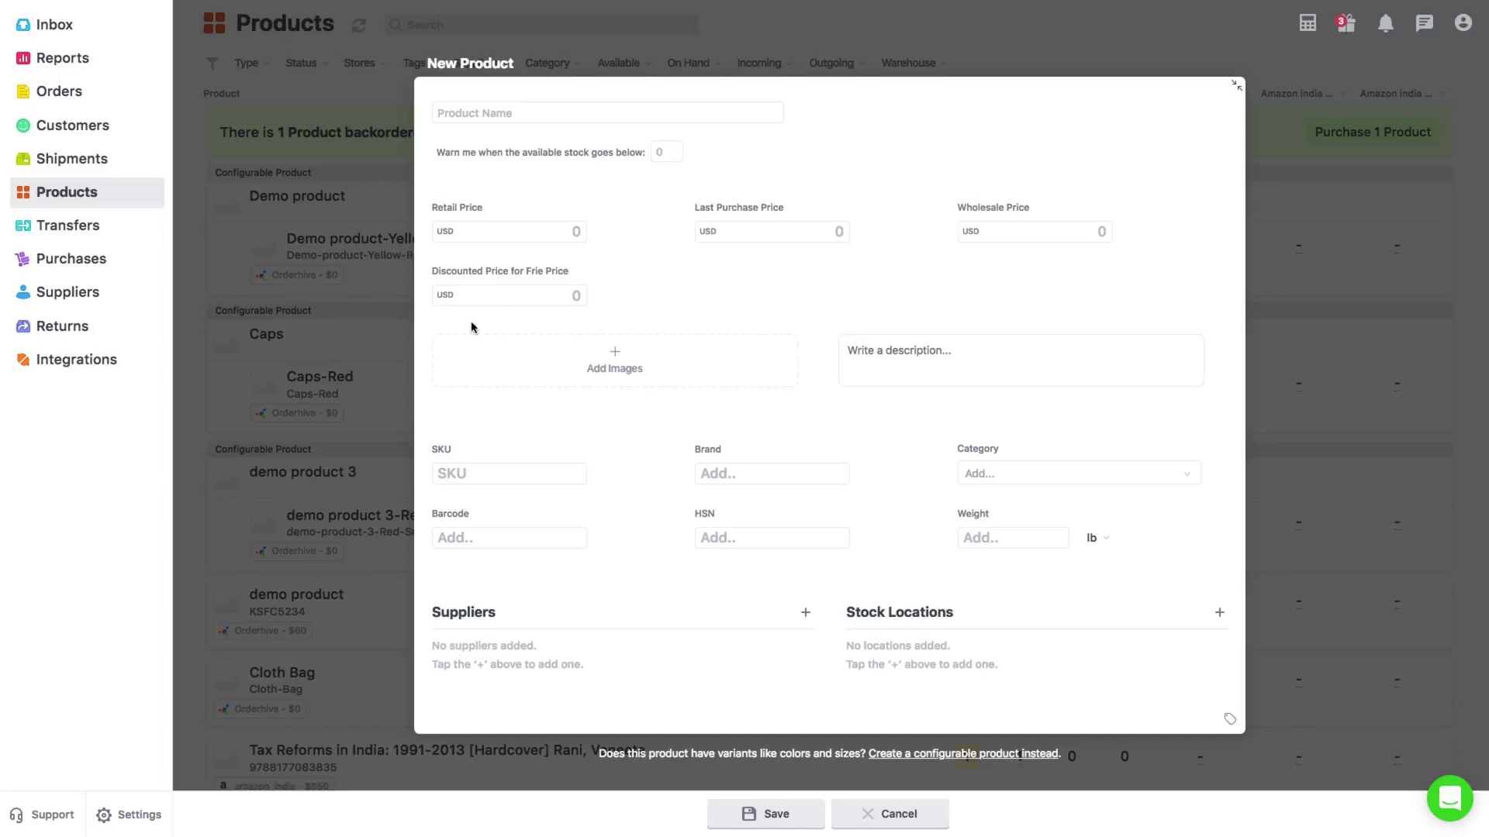
pyautogui.click(499, 113)
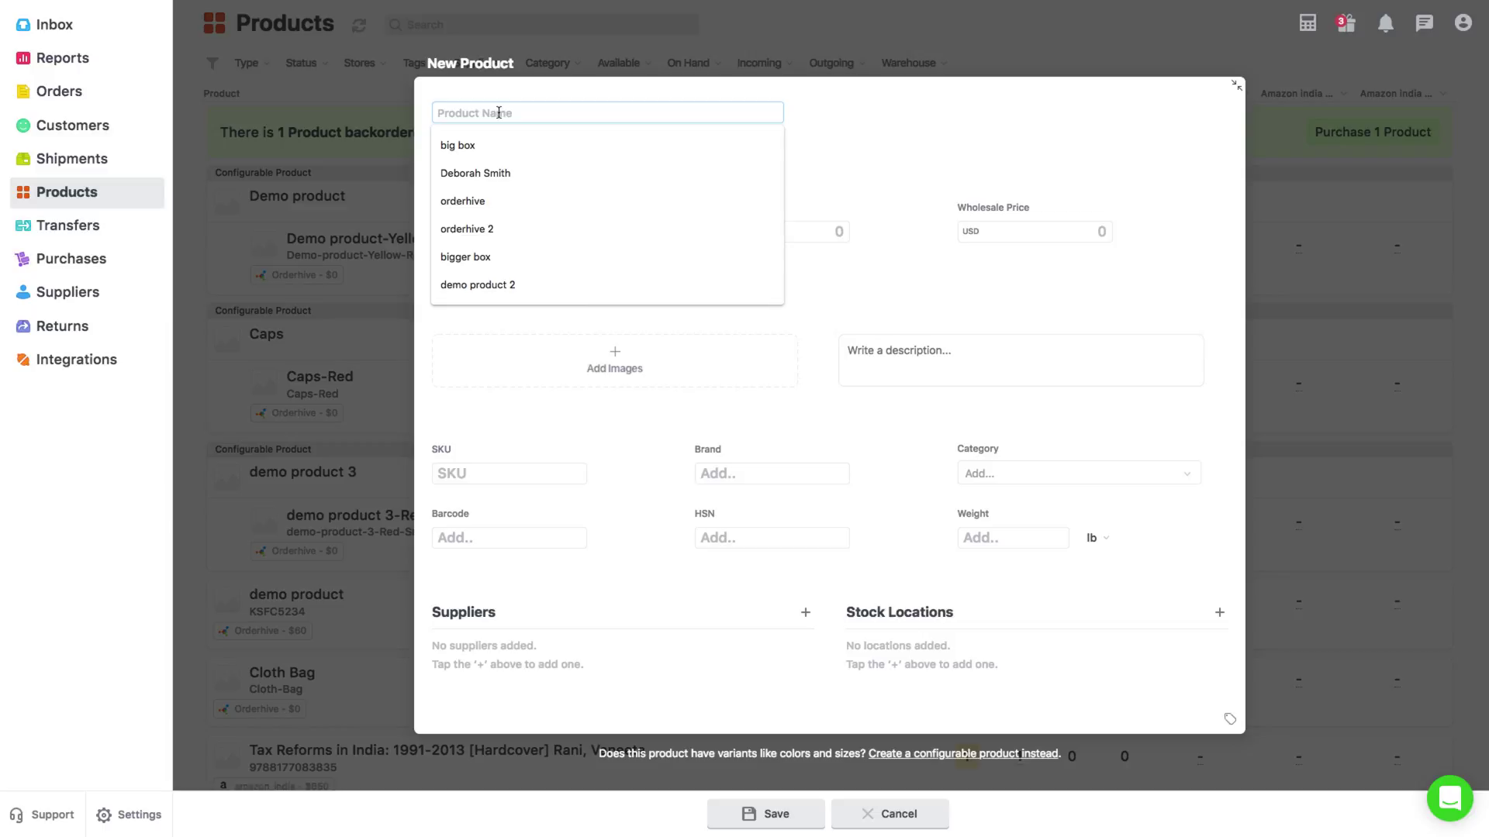
pyautogui.write('demo product ')
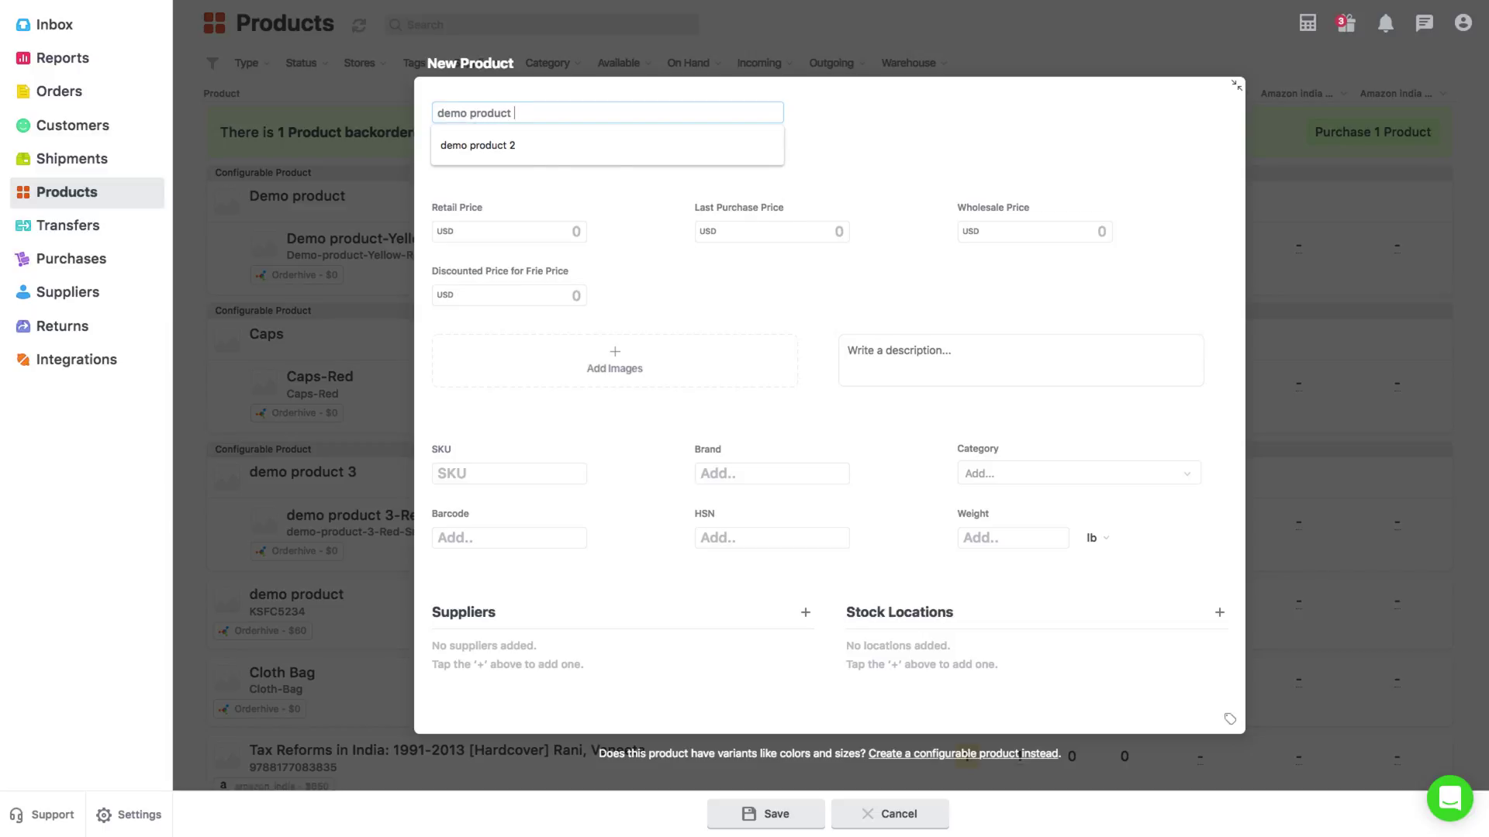
pyautogui.write('4')
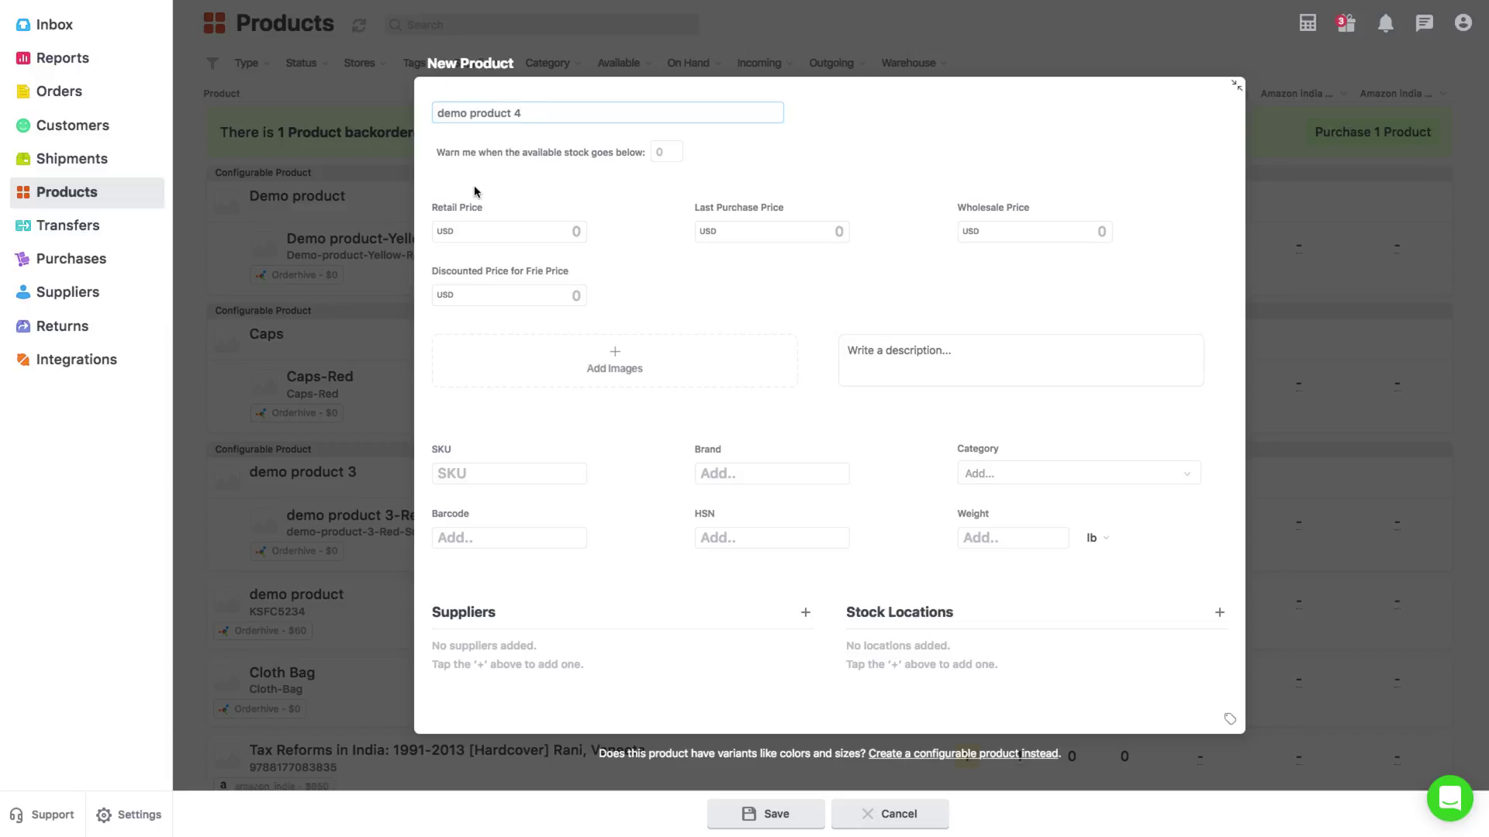
# Set retail 50, wholesale 48, last purchase 40, discounted 49 USD and low-stock alert 7.
pyautogui.click(556, 230)
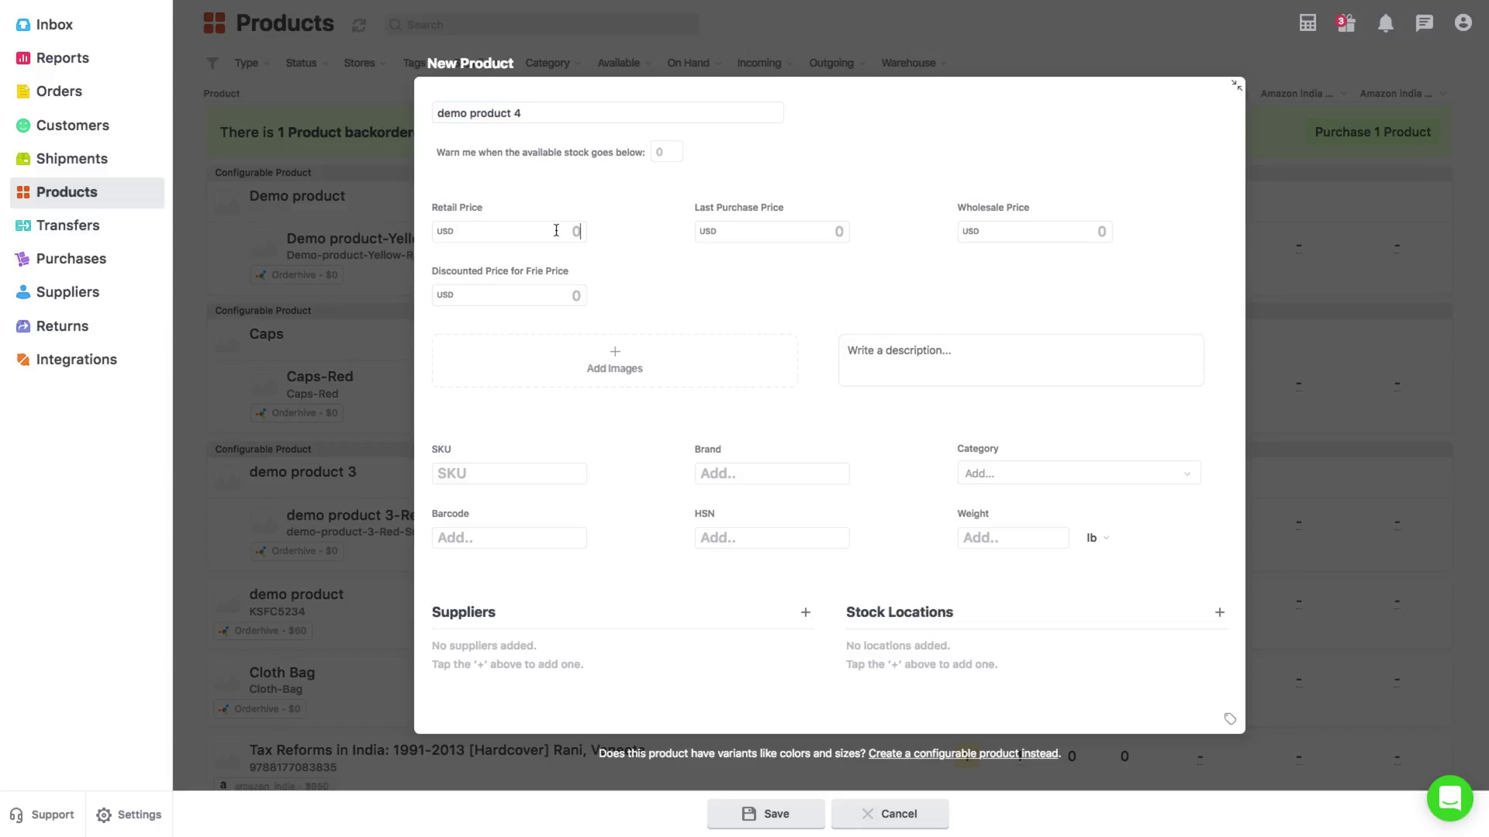
pyautogui.write('50')
pyautogui.click(1002, 230)
pyautogui.write('48')
pyautogui.click(844, 232)
pyautogui.write('40')
pyautogui.click(543, 296)
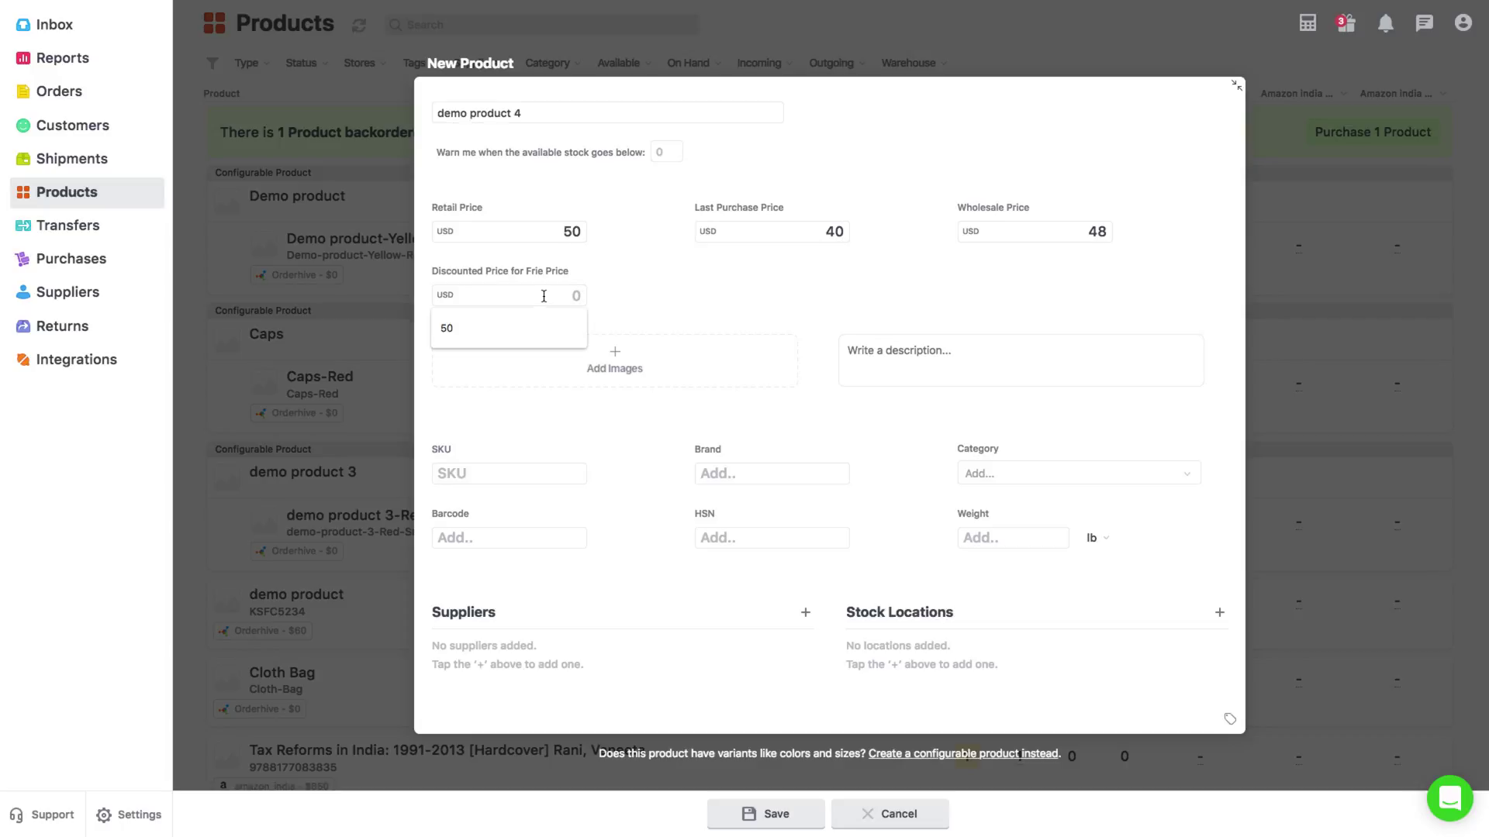
pyautogui.write('49')
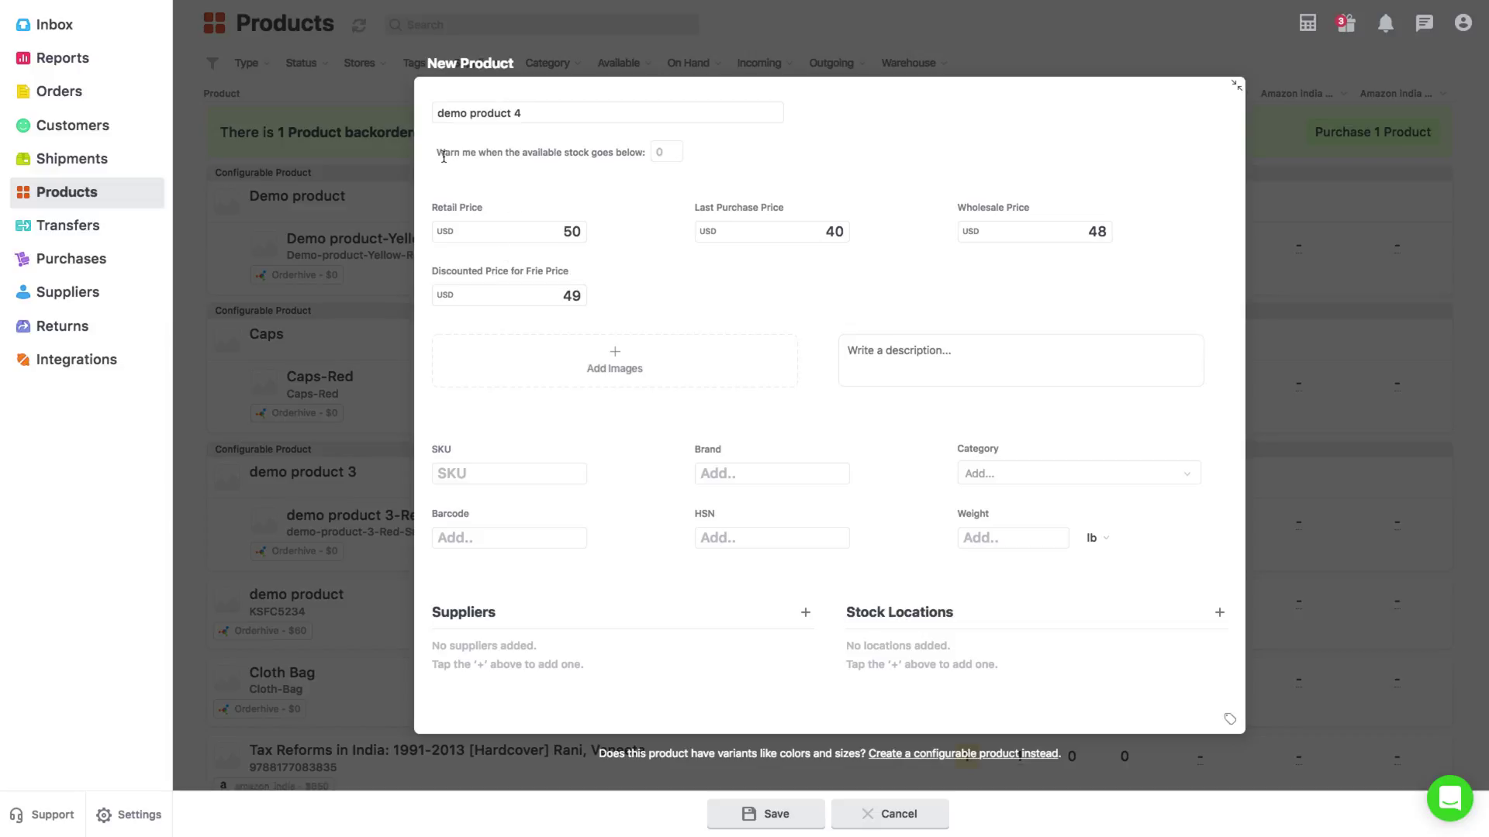
pyautogui.click(661, 152)
pyautogui.write('7')
# Paste 'demo product 4' as the description and enter SKU HSPN1234.
pyautogui.click(950, 370)
pyautogui.write('demo product 4')
pyautogui.click(456, 474)
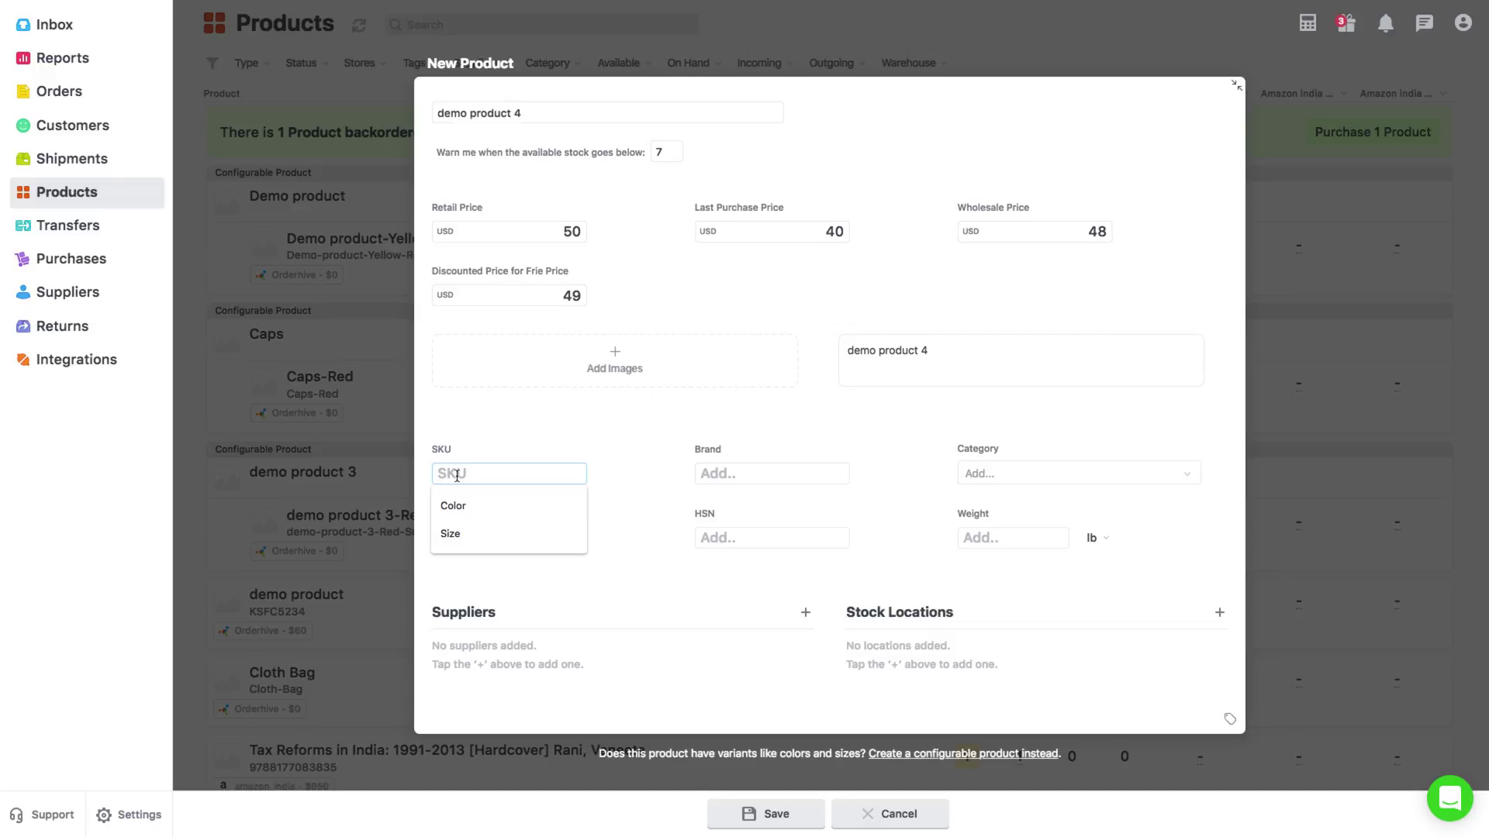
pyautogui.write('HSP')
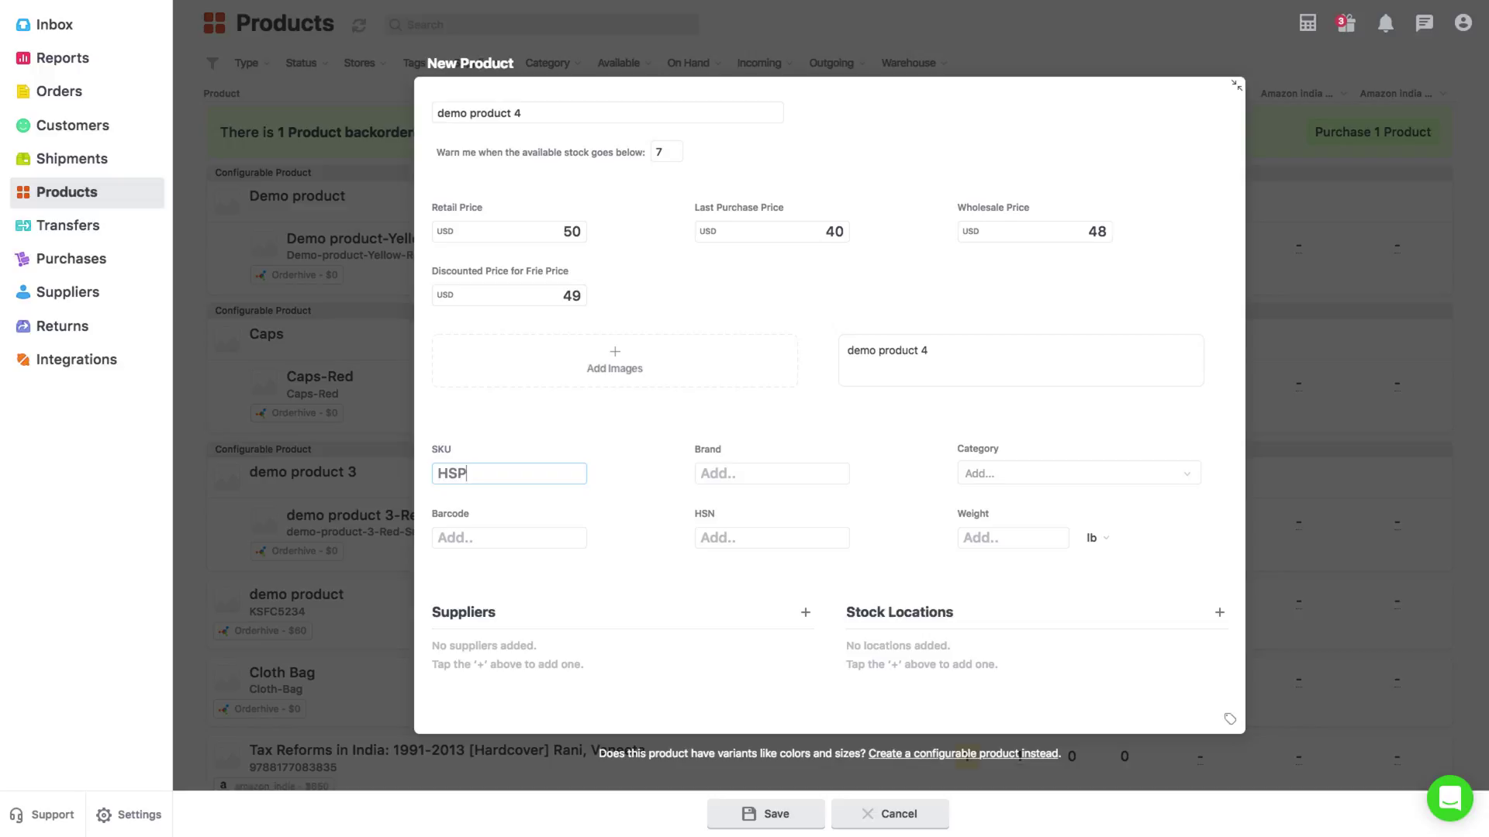
pyautogui.write('N1234')
pyautogui.moveTo(700, 450); pyautogui.dragTo(721, 455)
pyautogui.click(724, 455)
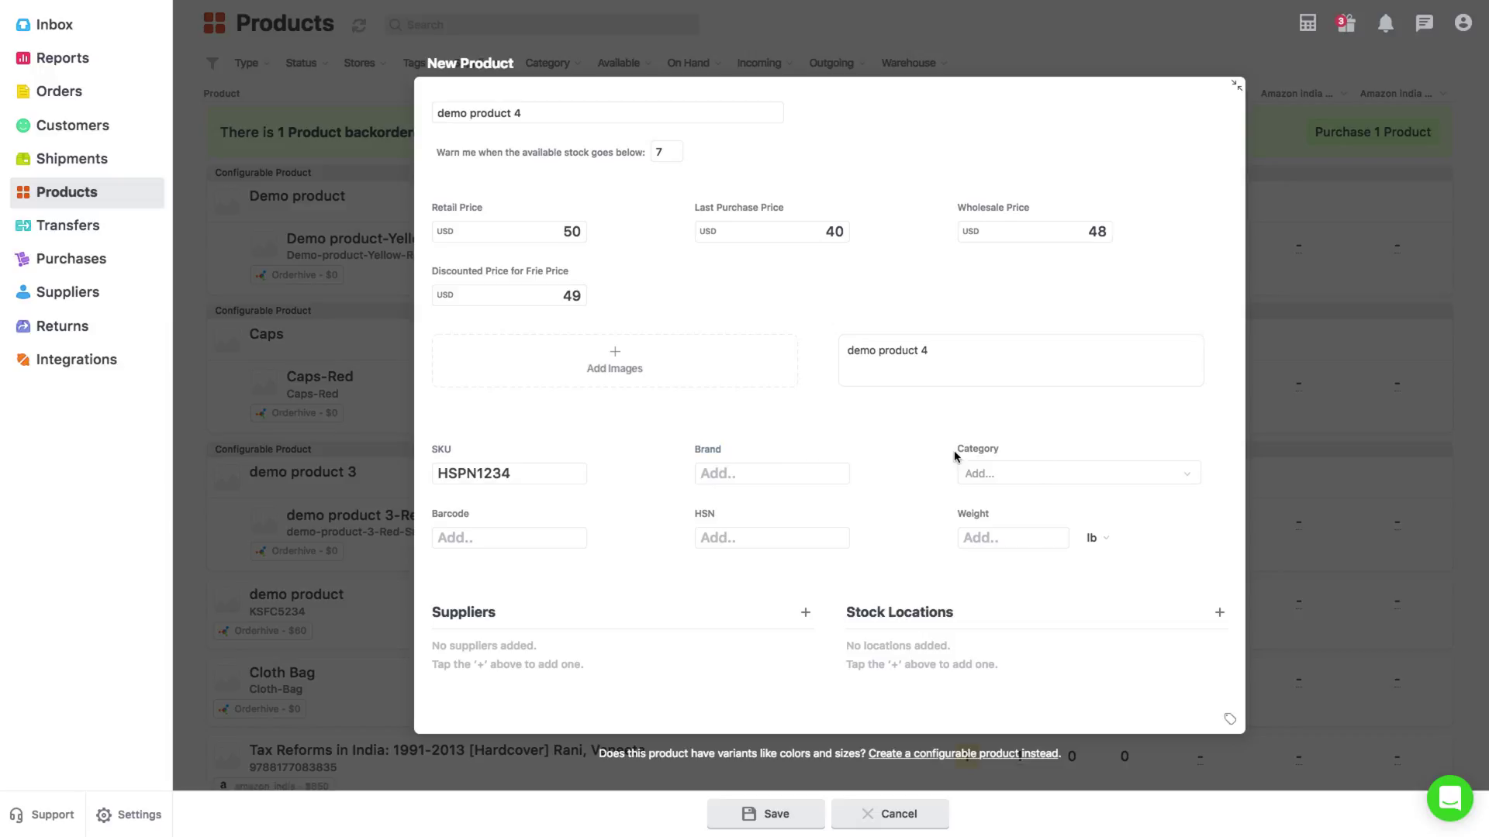
pyautogui.moveTo(955, 449); pyautogui.dragTo(1014, 455)
pyautogui.click(782, 518)
pyautogui.moveTo(471, 514); pyautogui.dragTo(441, 513)
pyautogui.click(441, 513)
pyautogui.moveTo(695, 516); pyautogui.dragTo(740, 520)
pyautogui.click(741, 521)
# Add supplier F&C companies with a purchase price of 40 USD.
pyautogui.click(806, 613)
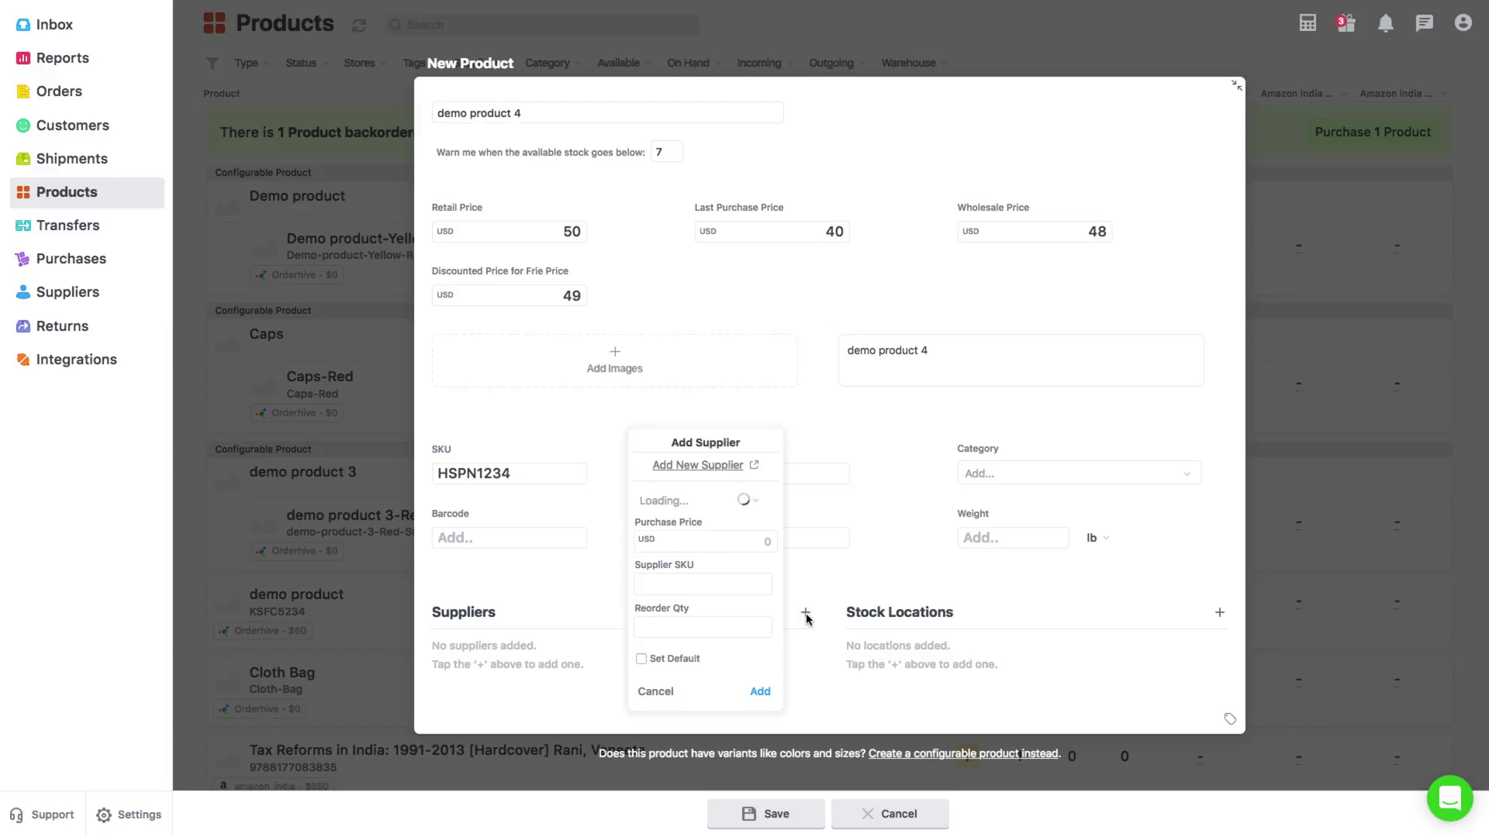
pyautogui.click(734, 504)
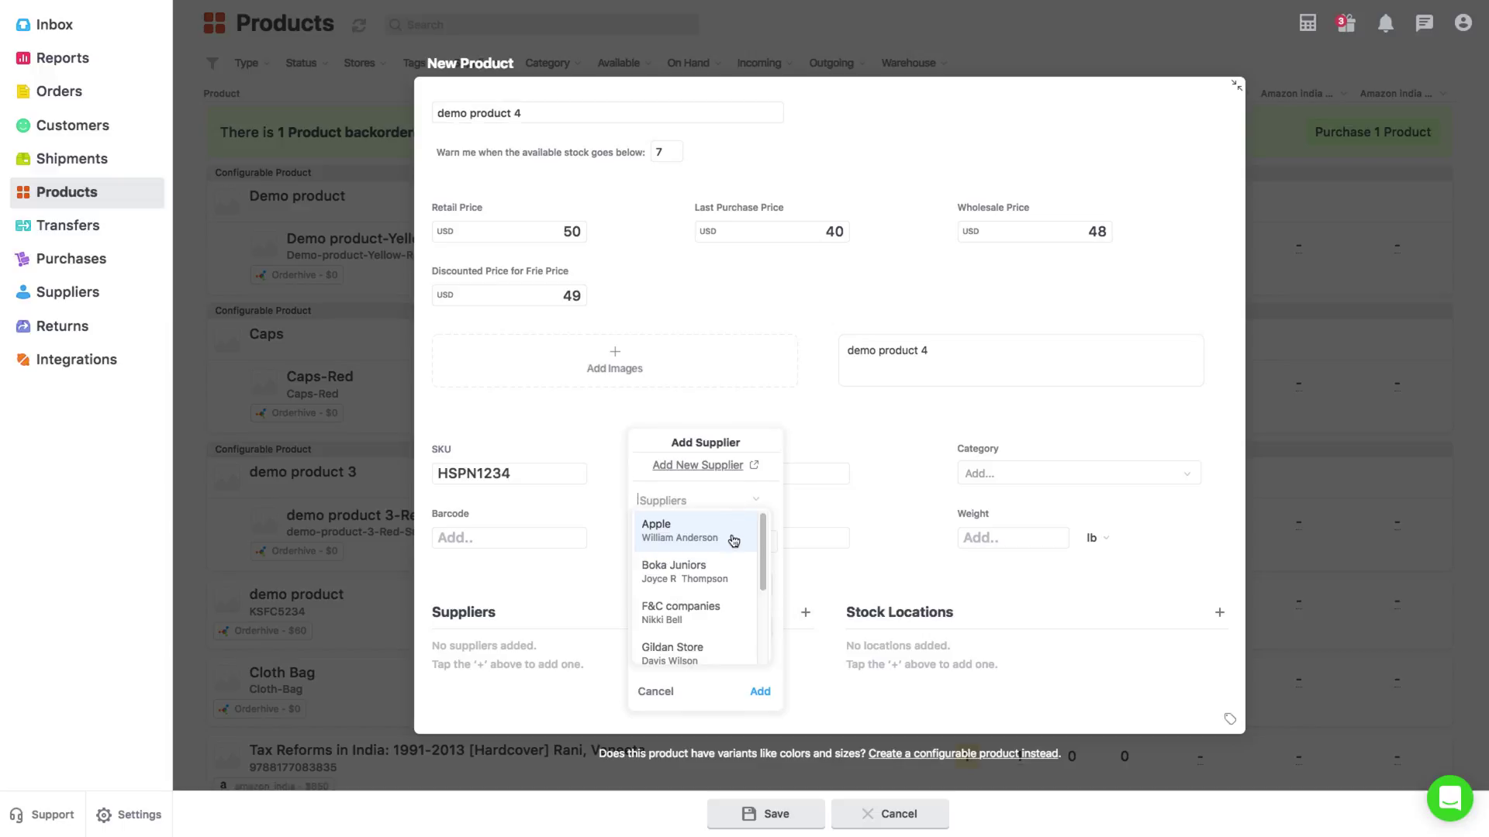
pyautogui.click(725, 615)
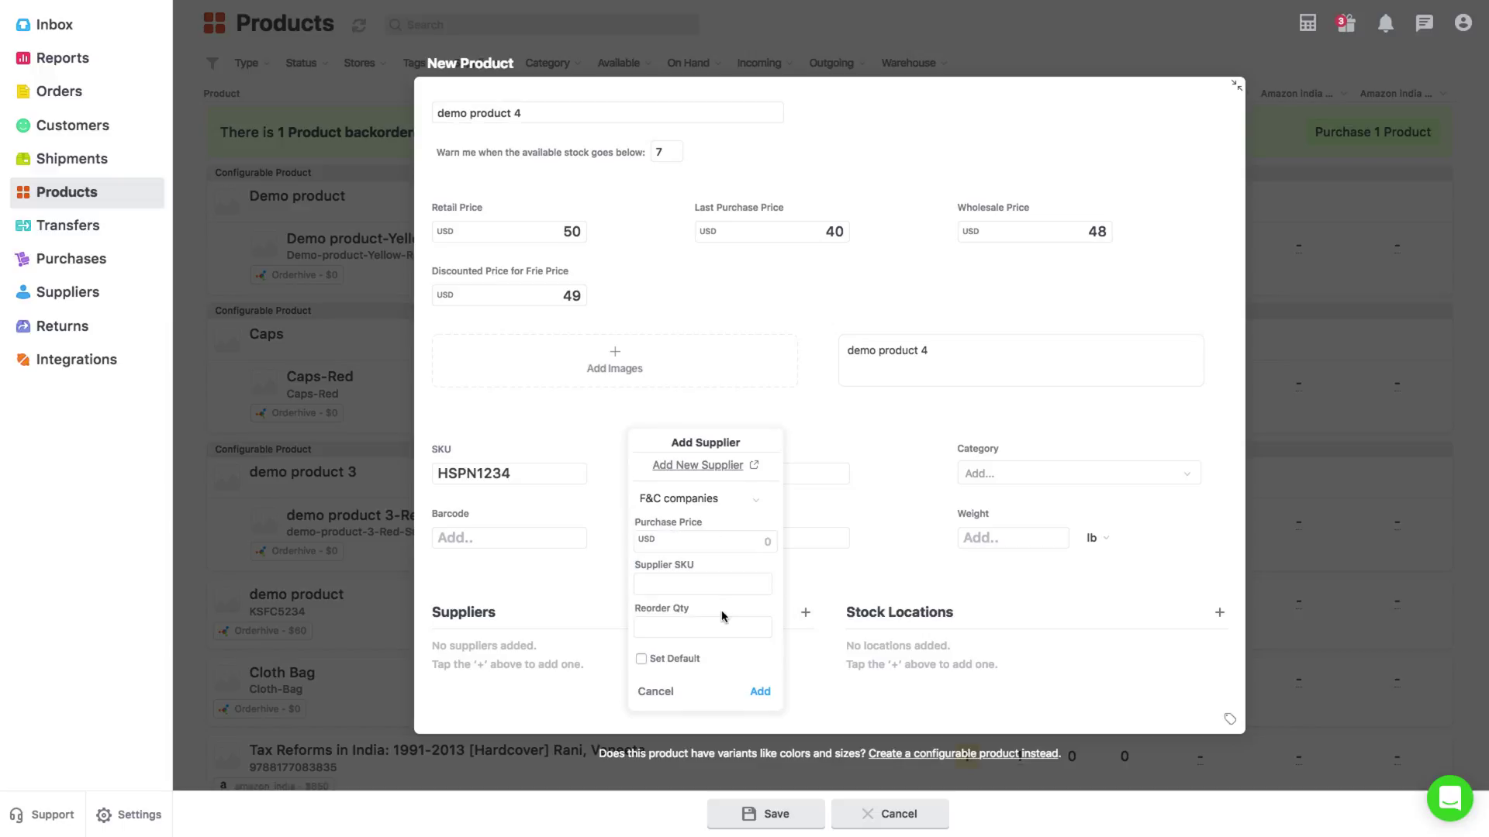
pyautogui.click(760, 692)
pyautogui.click(704, 549)
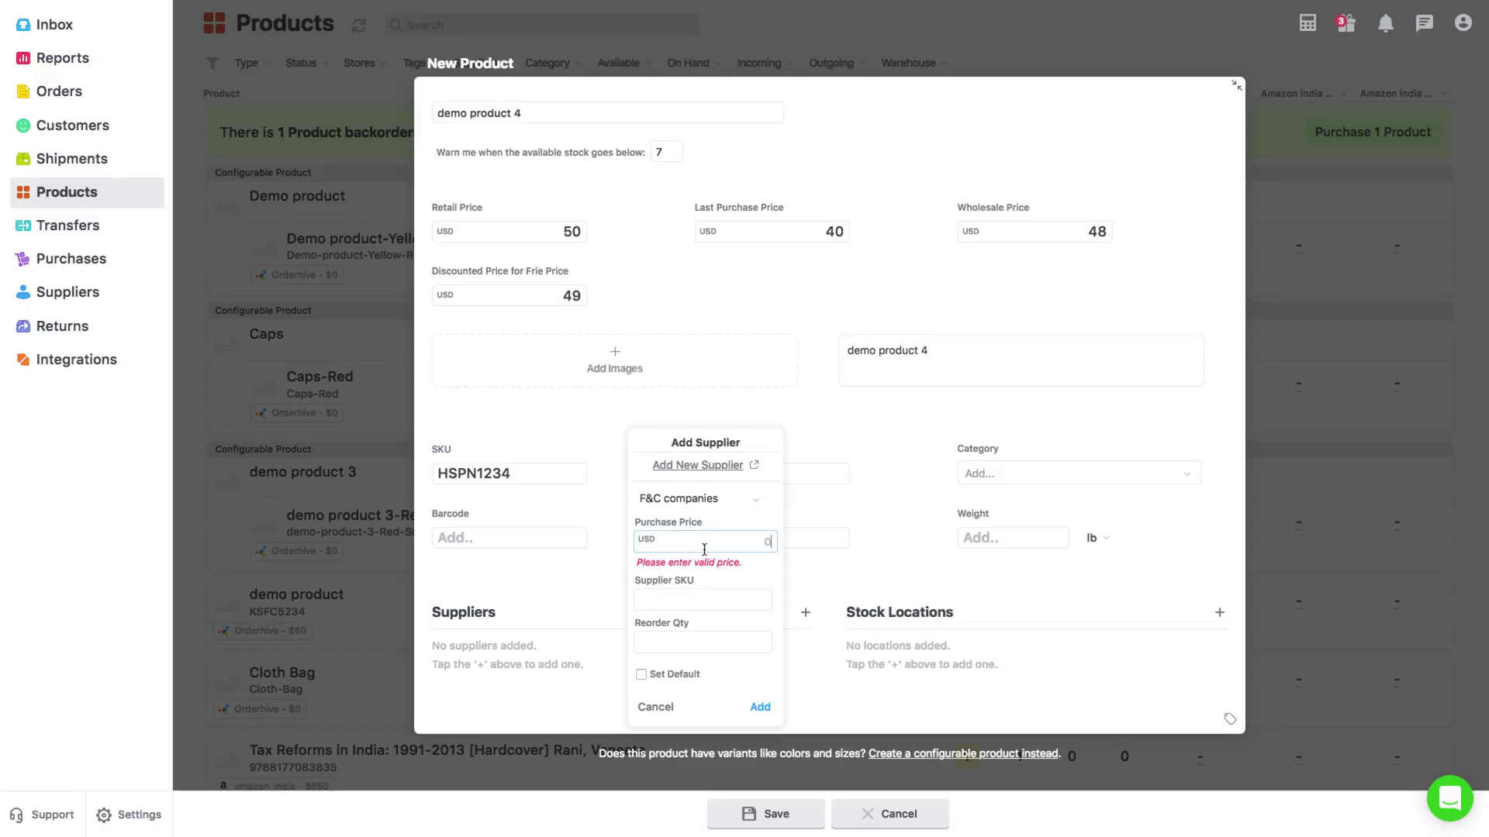
pyautogui.write('40')
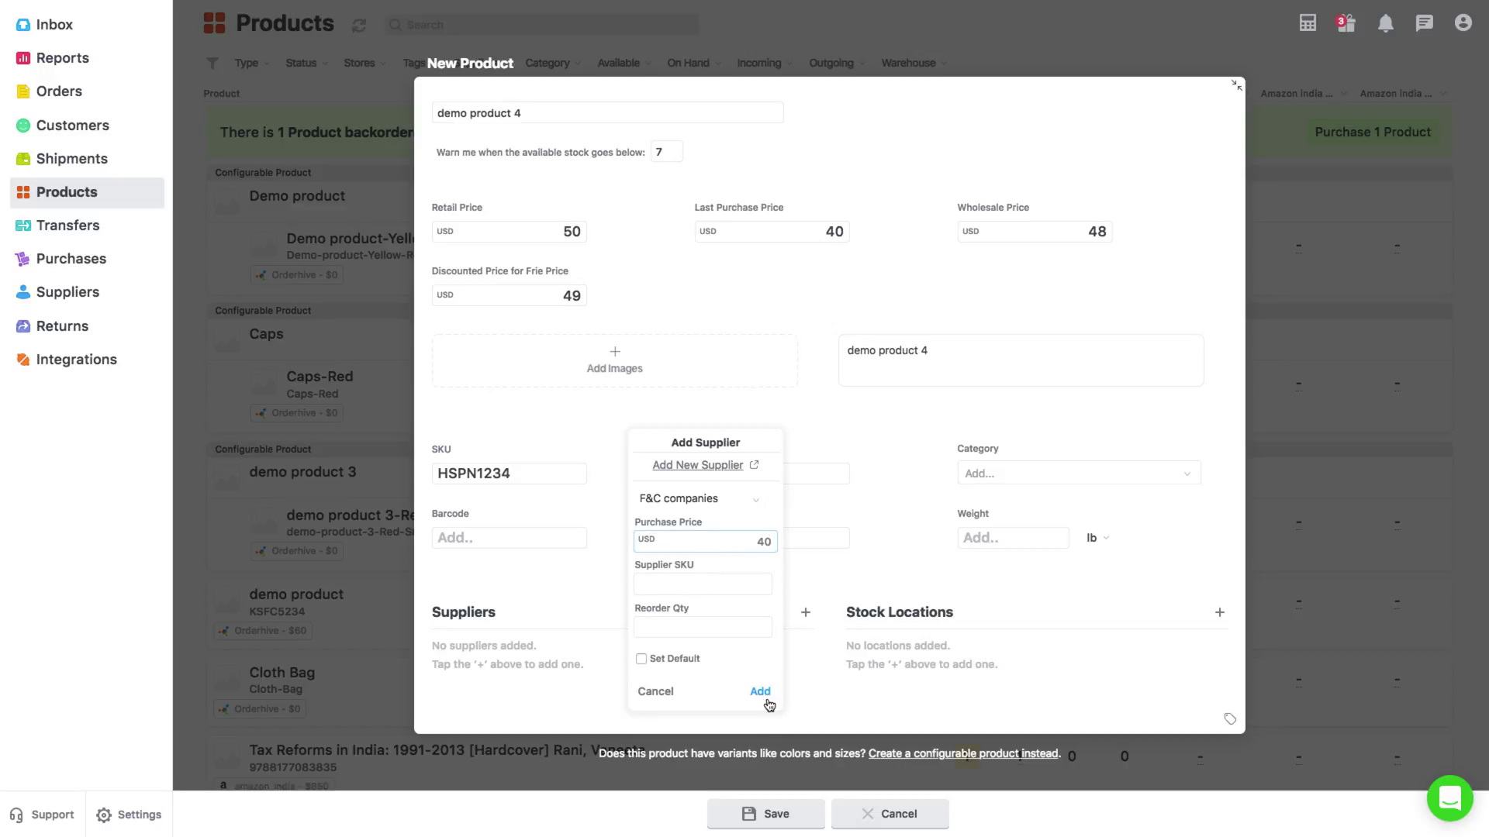
pyautogui.click(761, 693)
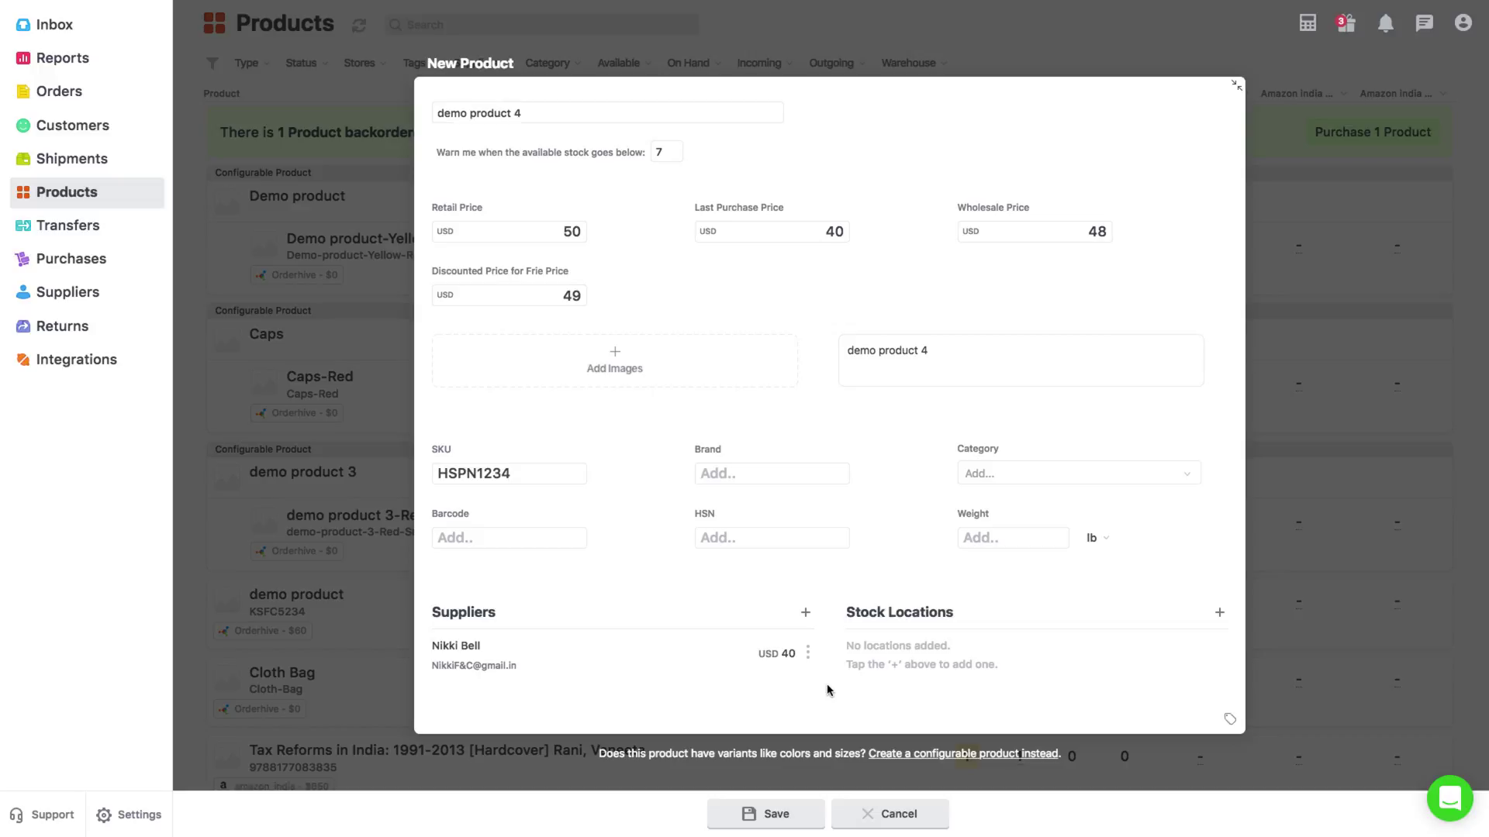
# Save demo product 4 and set its United warehouse on-hand stock to 50.
pyautogui.click(764, 816)
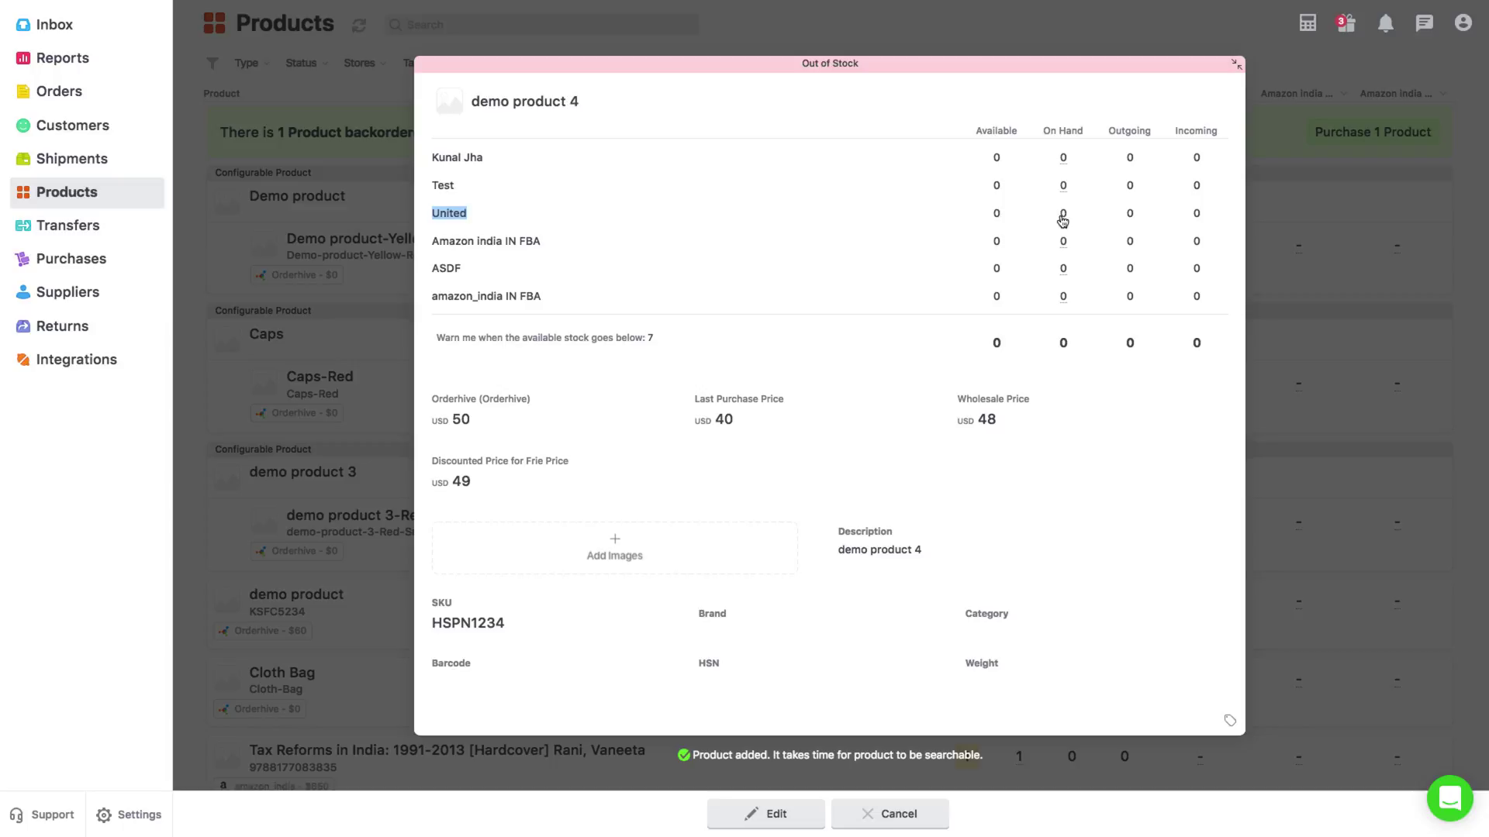
pyautogui.click(500, 232)
pyautogui.click(1063, 213)
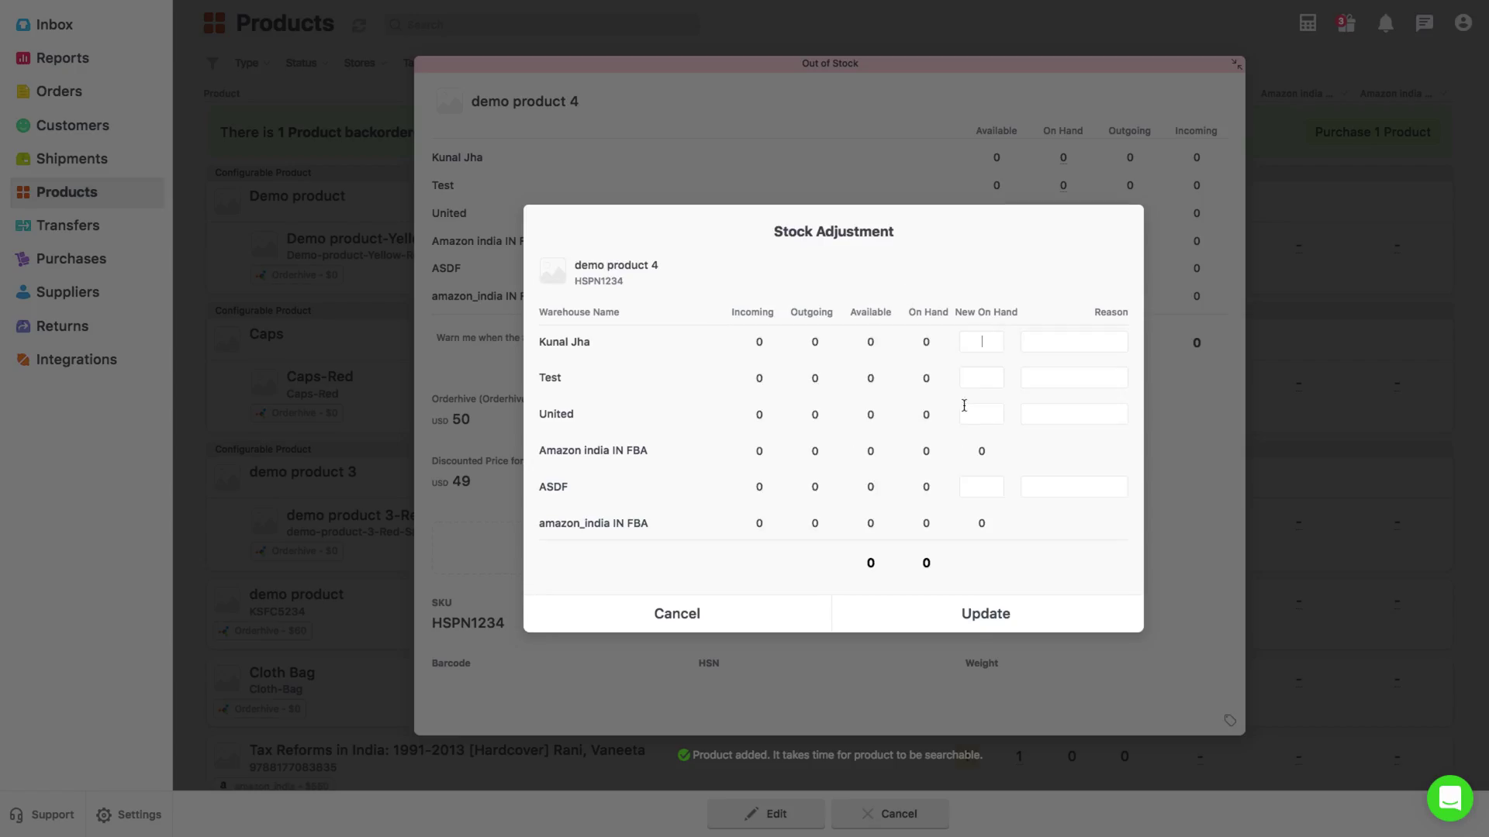
pyautogui.write('50')
pyautogui.click(1009, 615)
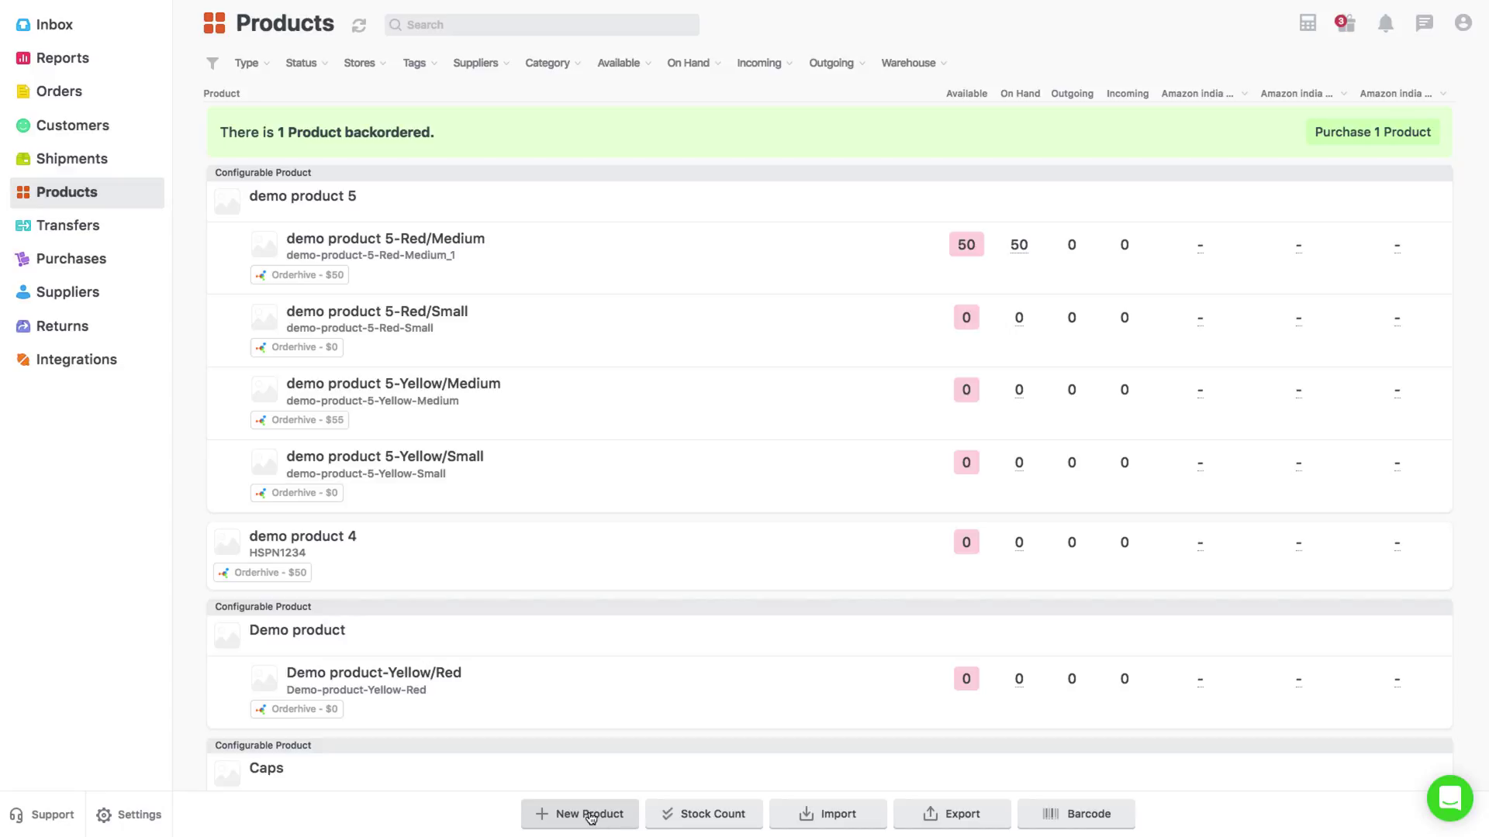
# Create a Configurable Product with name and description both 'demo product 6'.
pyautogui.click(591, 817)
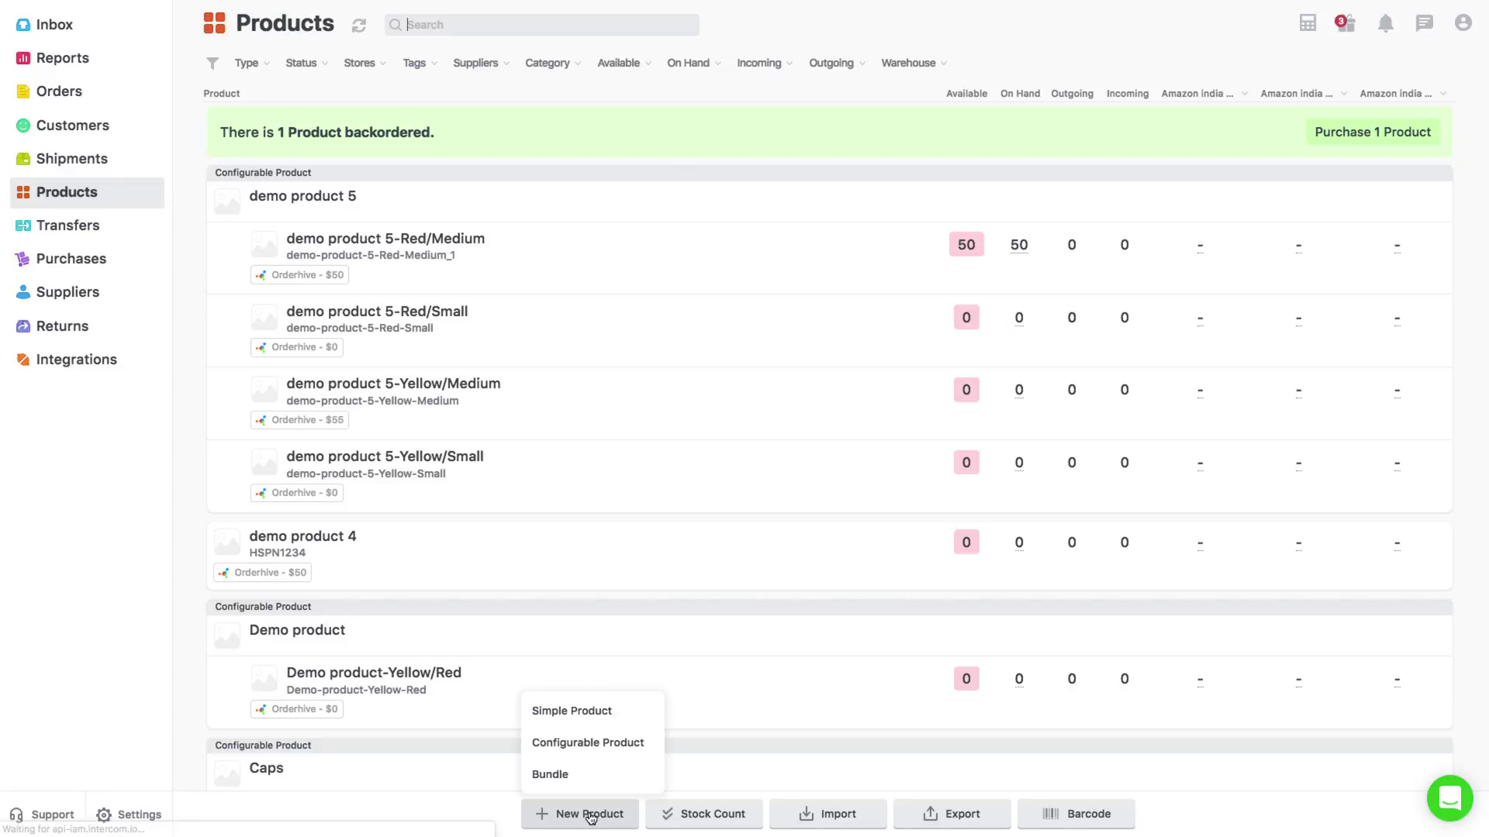
pyautogui.click(588, 745)
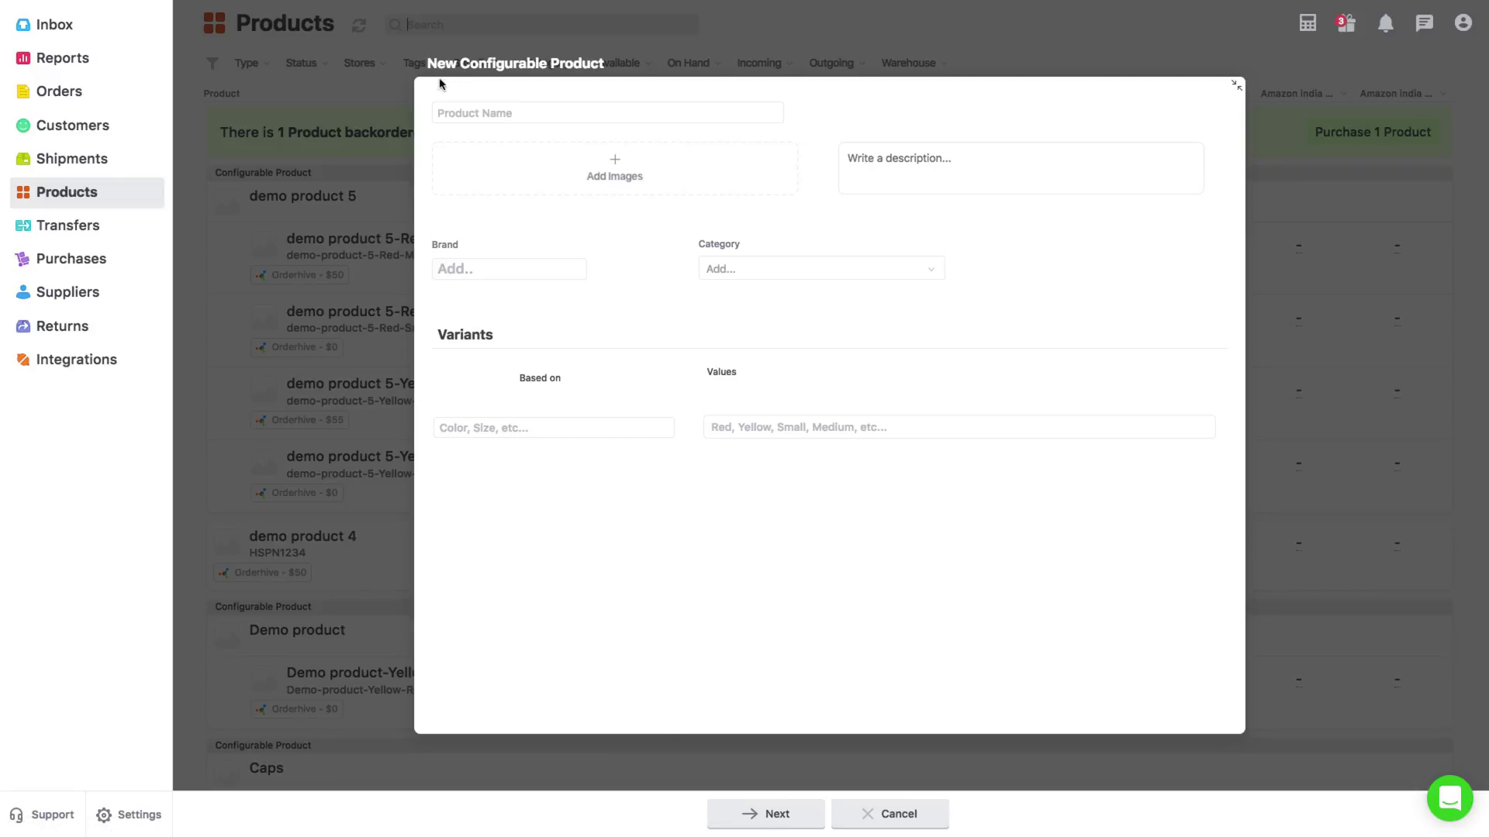
pyautogui.click(462, 110)
pyautogui.write('demo')
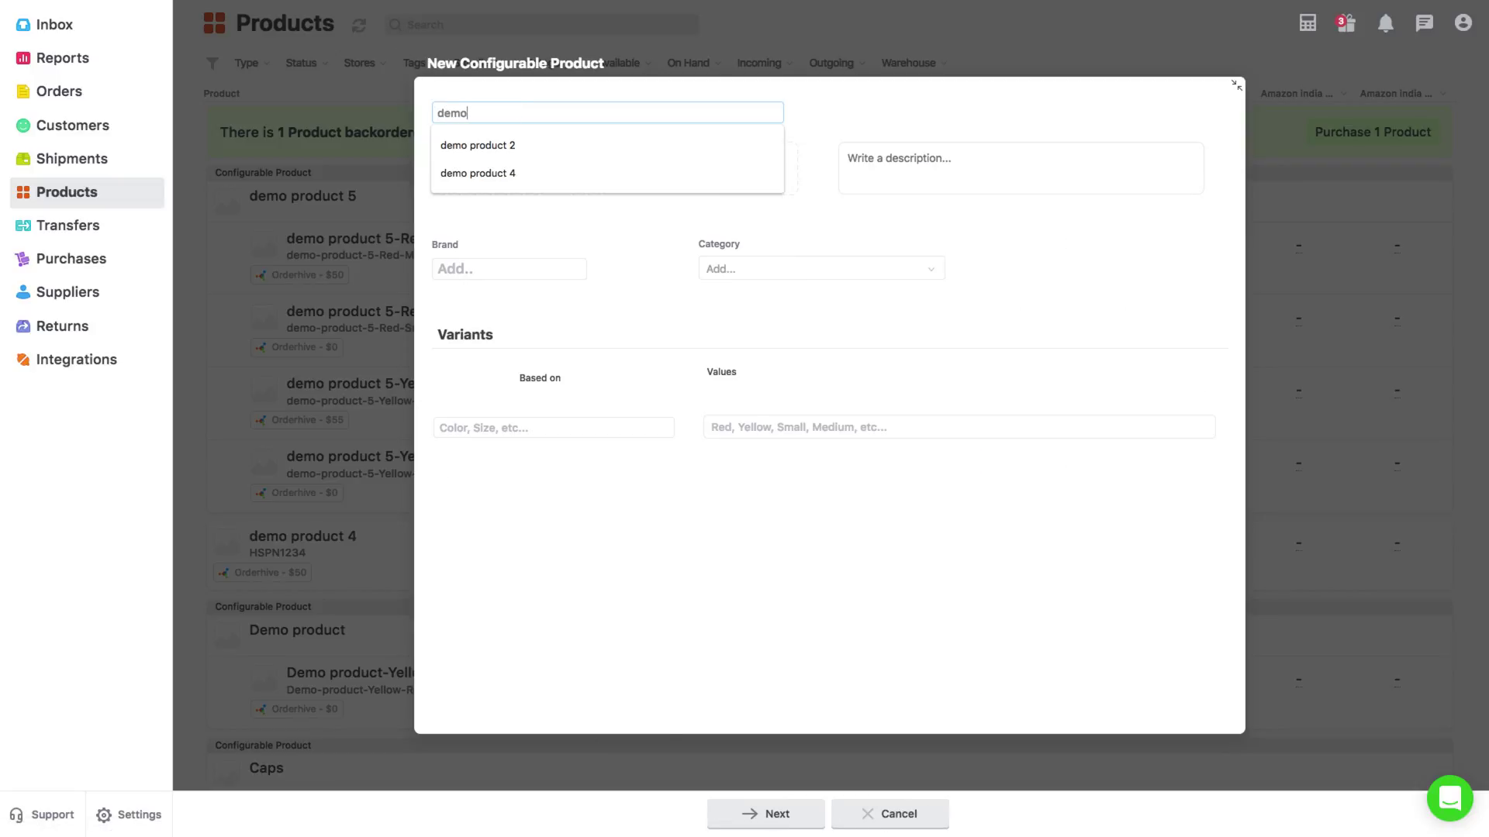
pyautogui.write(' product 6')
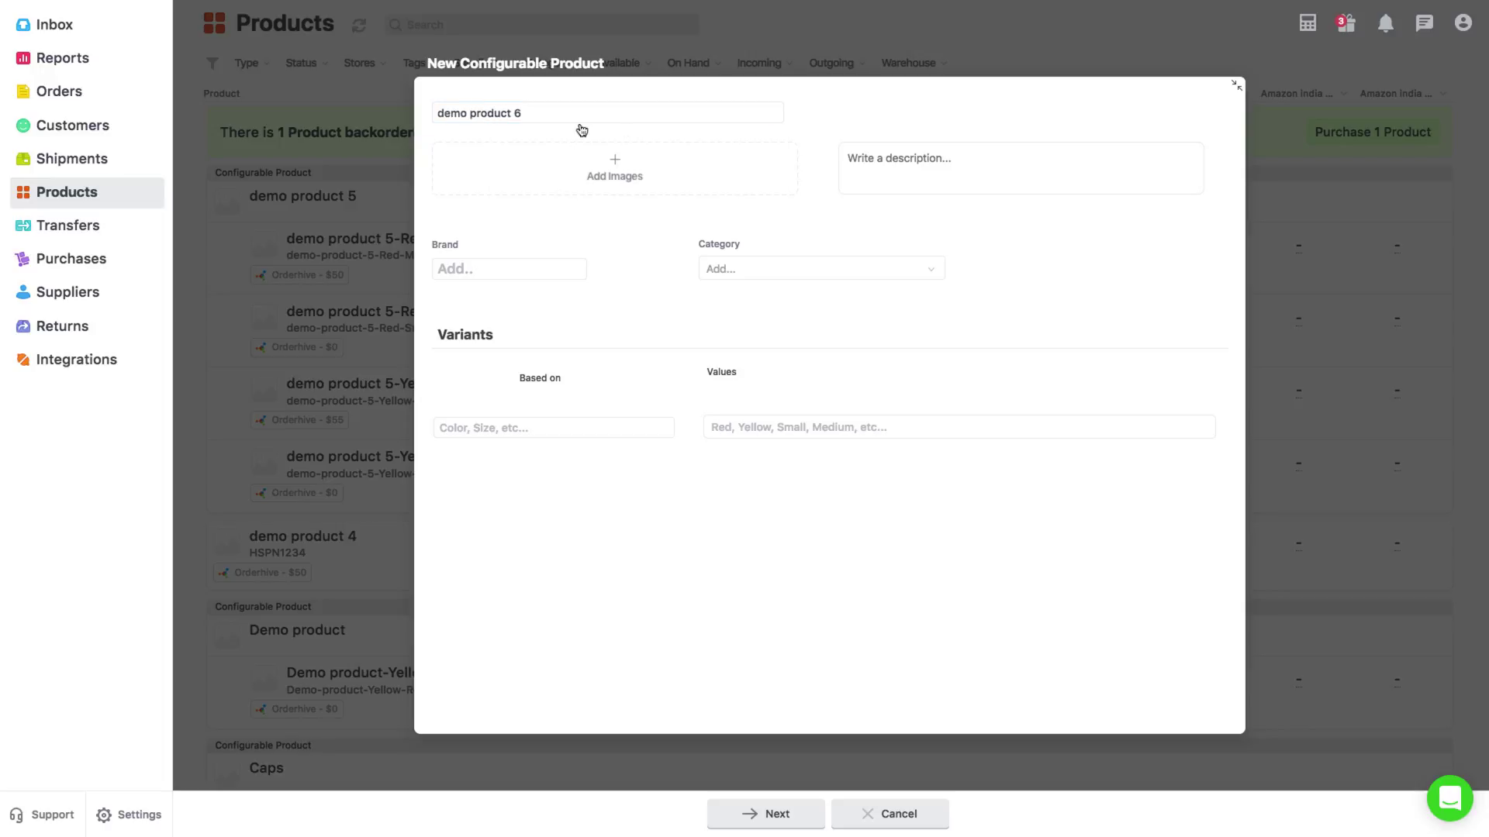
pyautogui.click(877, 162)
pyautogui.write('demo product 6')
# Base the variants on the Color and Size attributes.
pyautogui.click(472, 427)
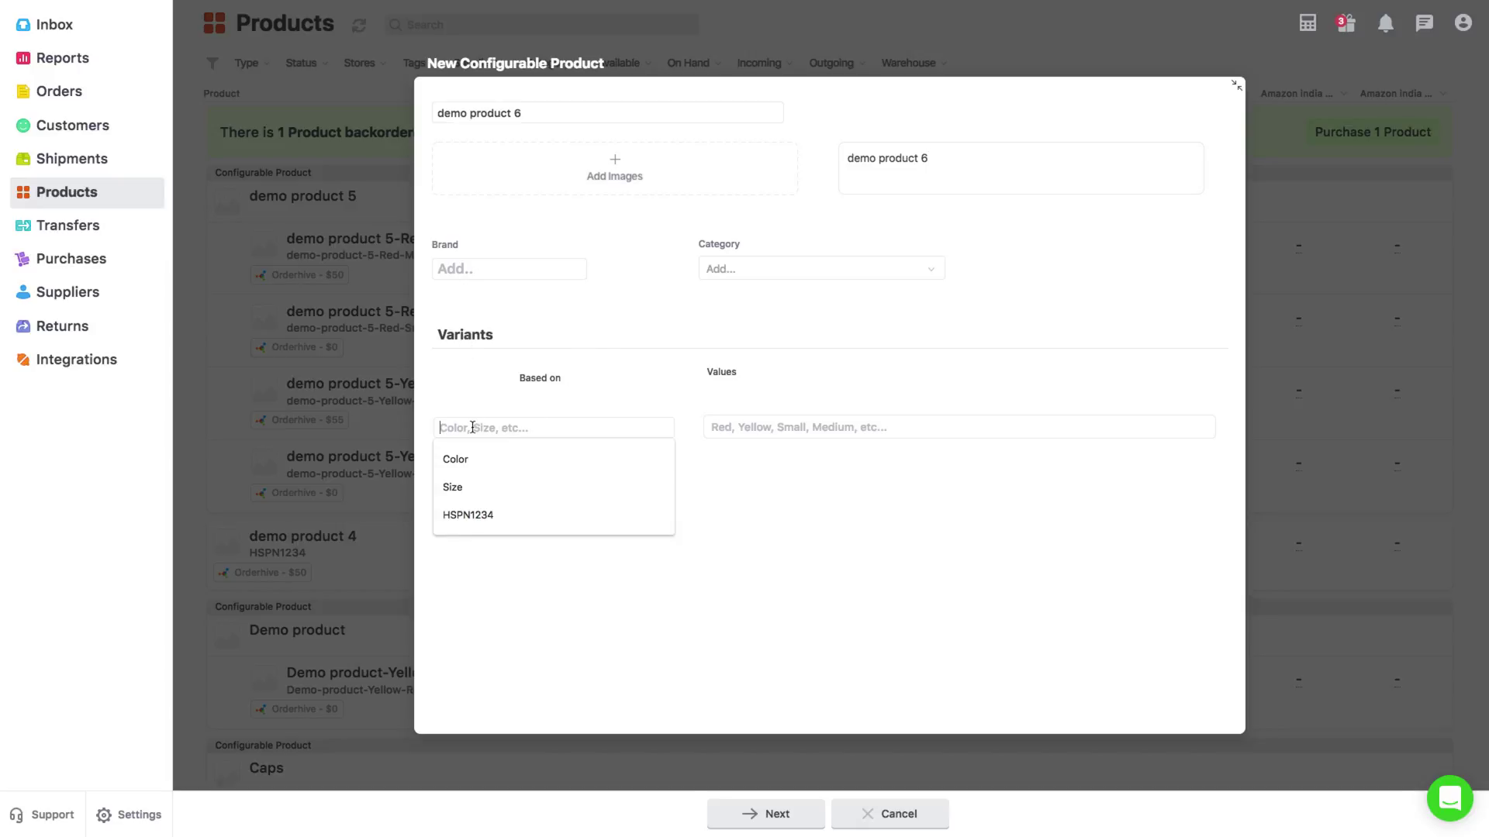
pyautogui.write('Color')
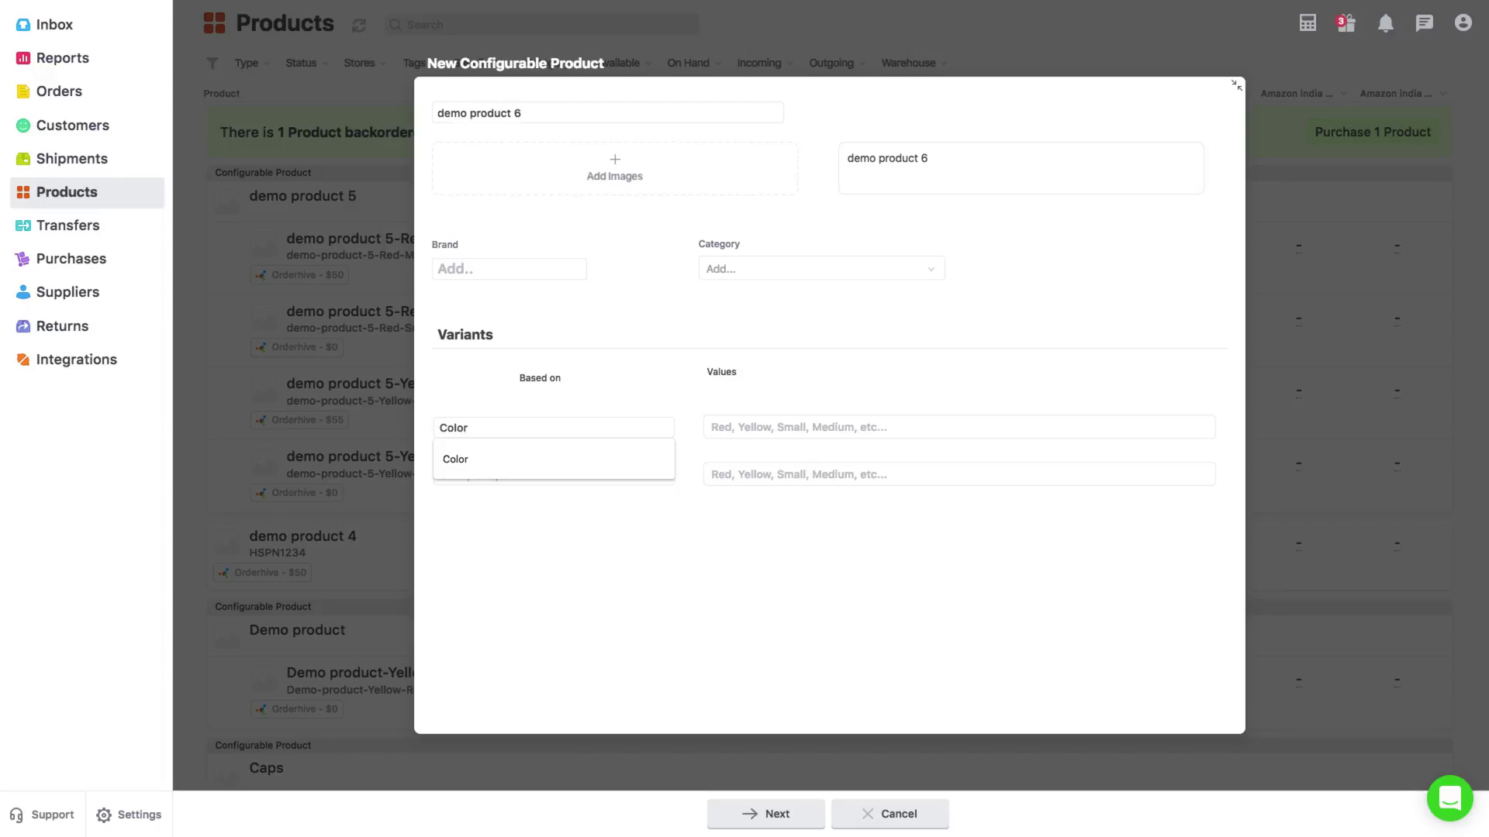
pyautogui.press('Tab')
pyautogui.click(478, 476)
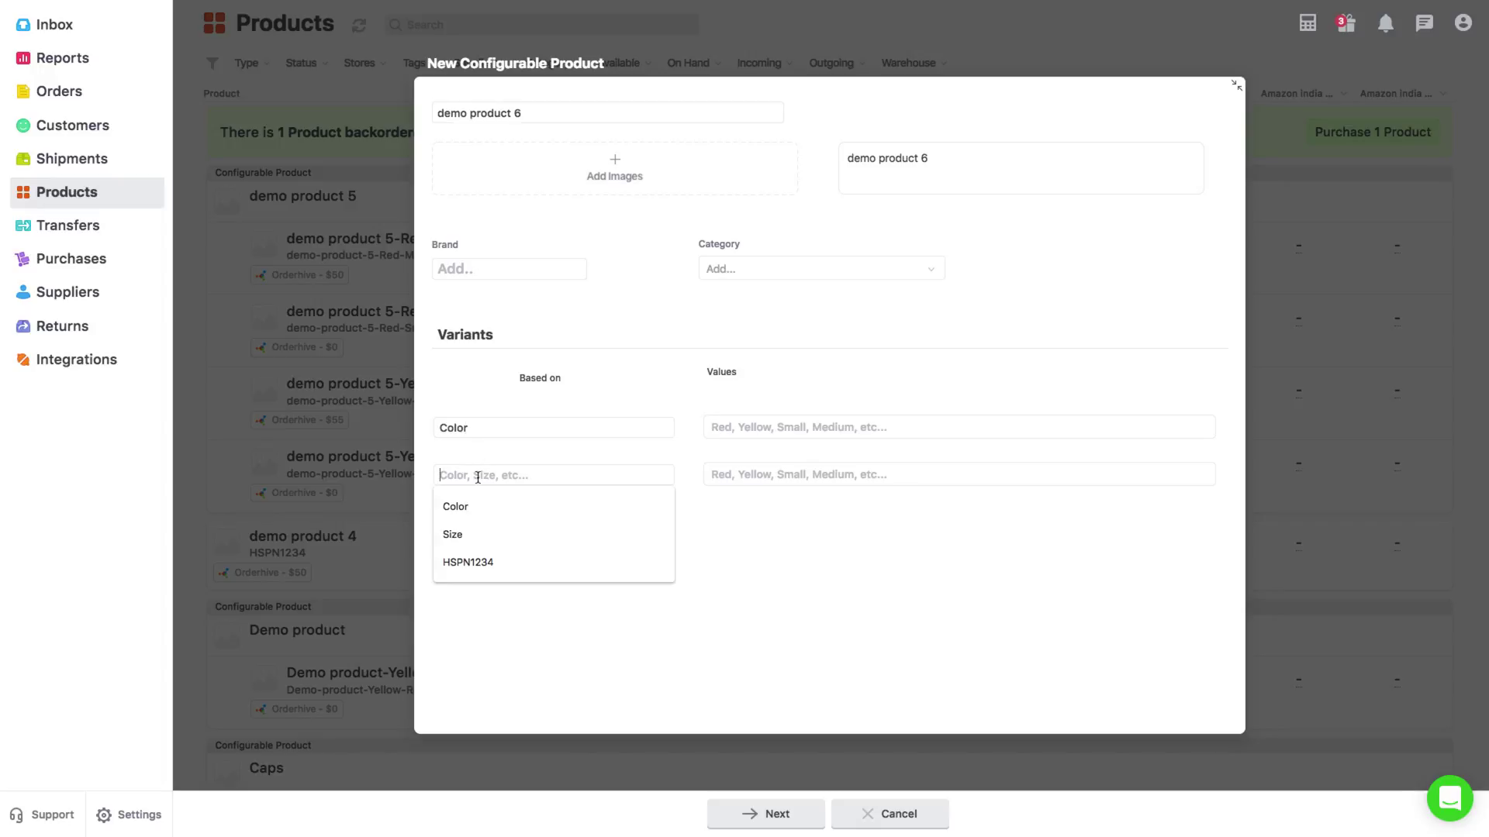
pyautogui.write('Size')
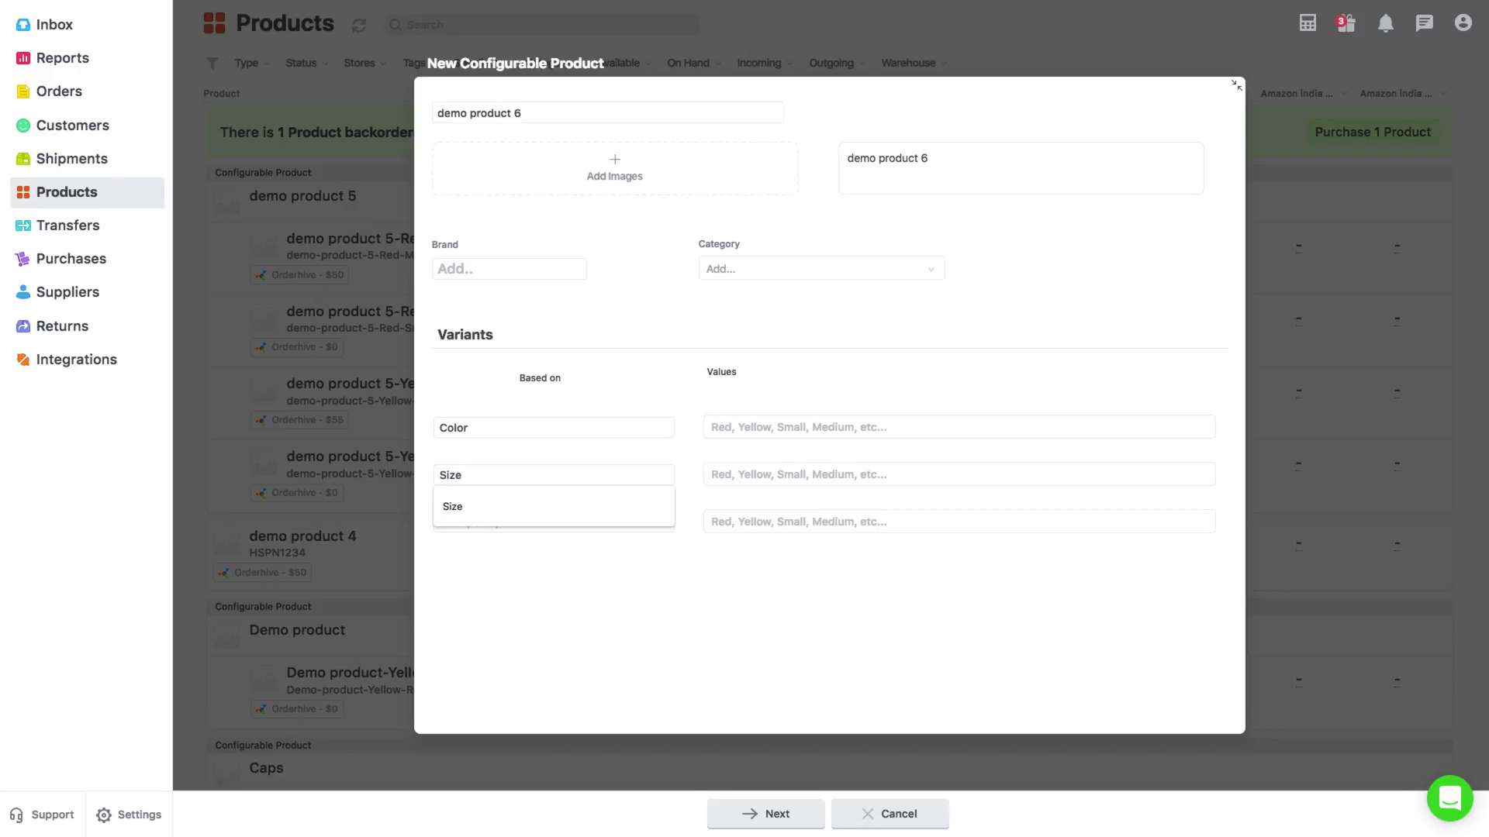
pyautogui.click(673, 456)
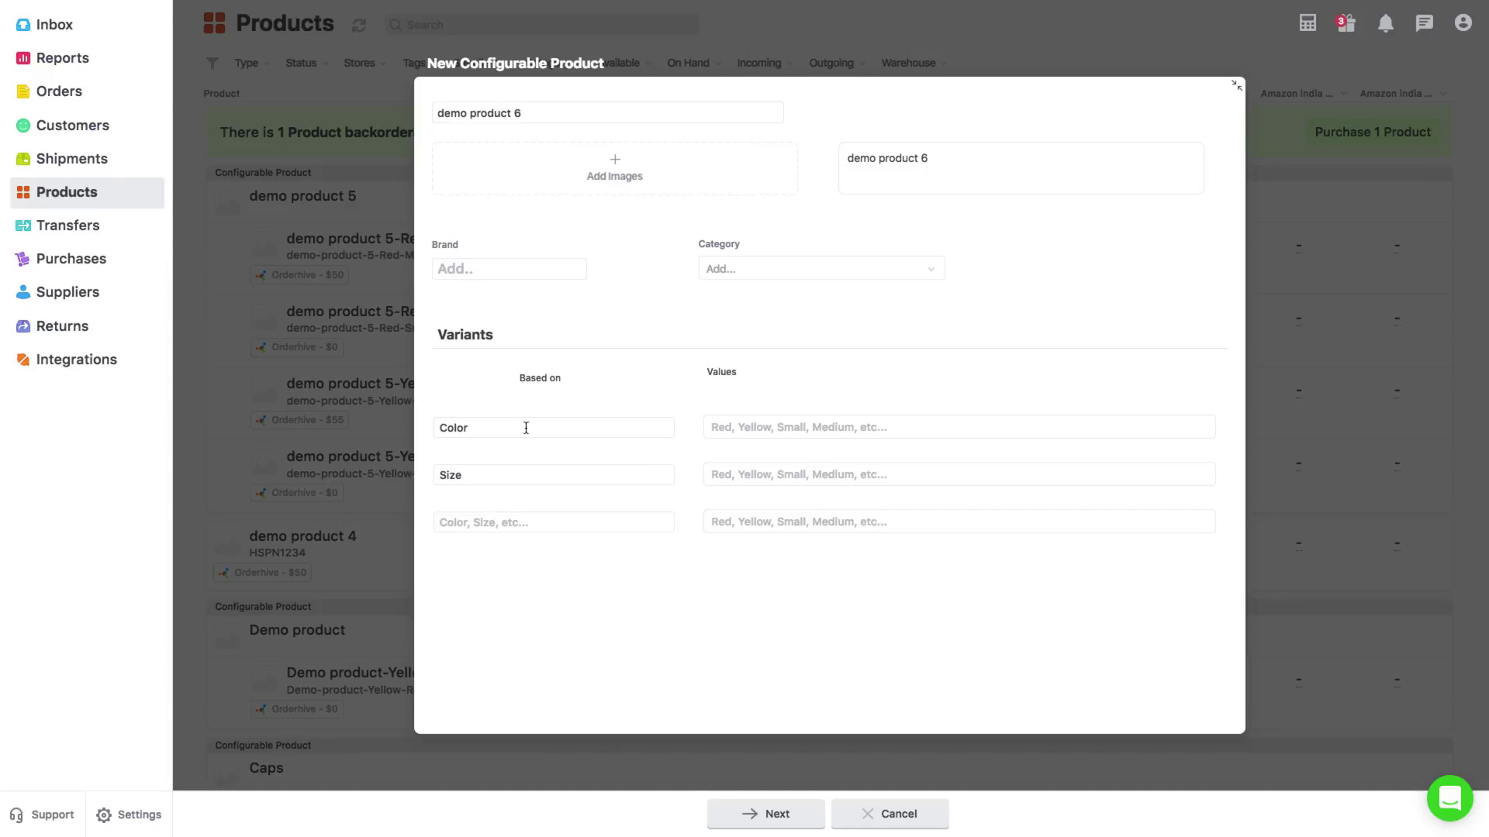
# Enter Color values Red, Yellow and Size values Small, Medium.
pyautogui.click(749, 429)
pyautogui.write('Red')
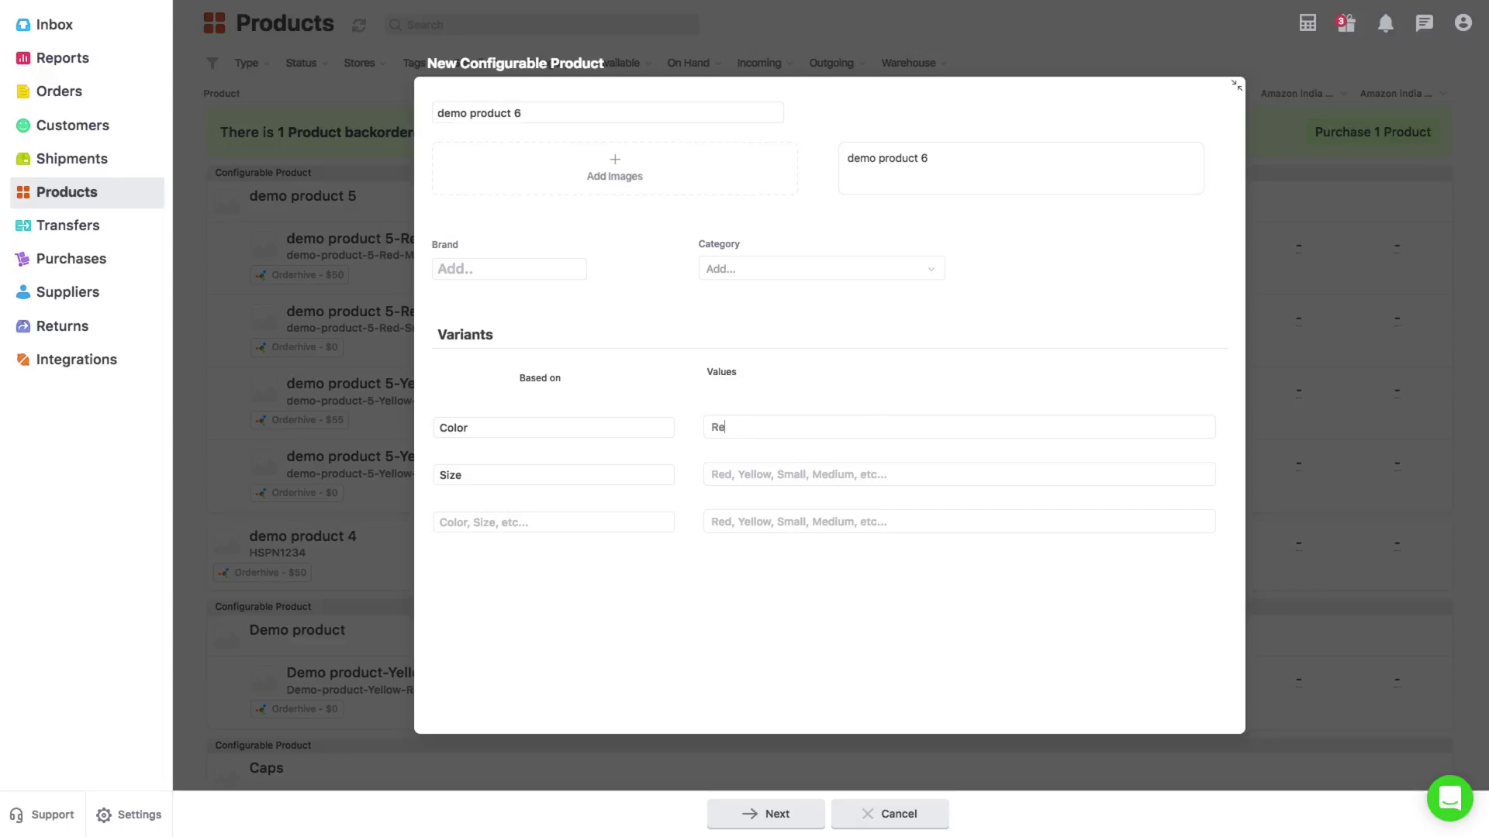
pyautogui.press('Return')
pyautogui.write('Yellow')
pyautogui.press('Return')
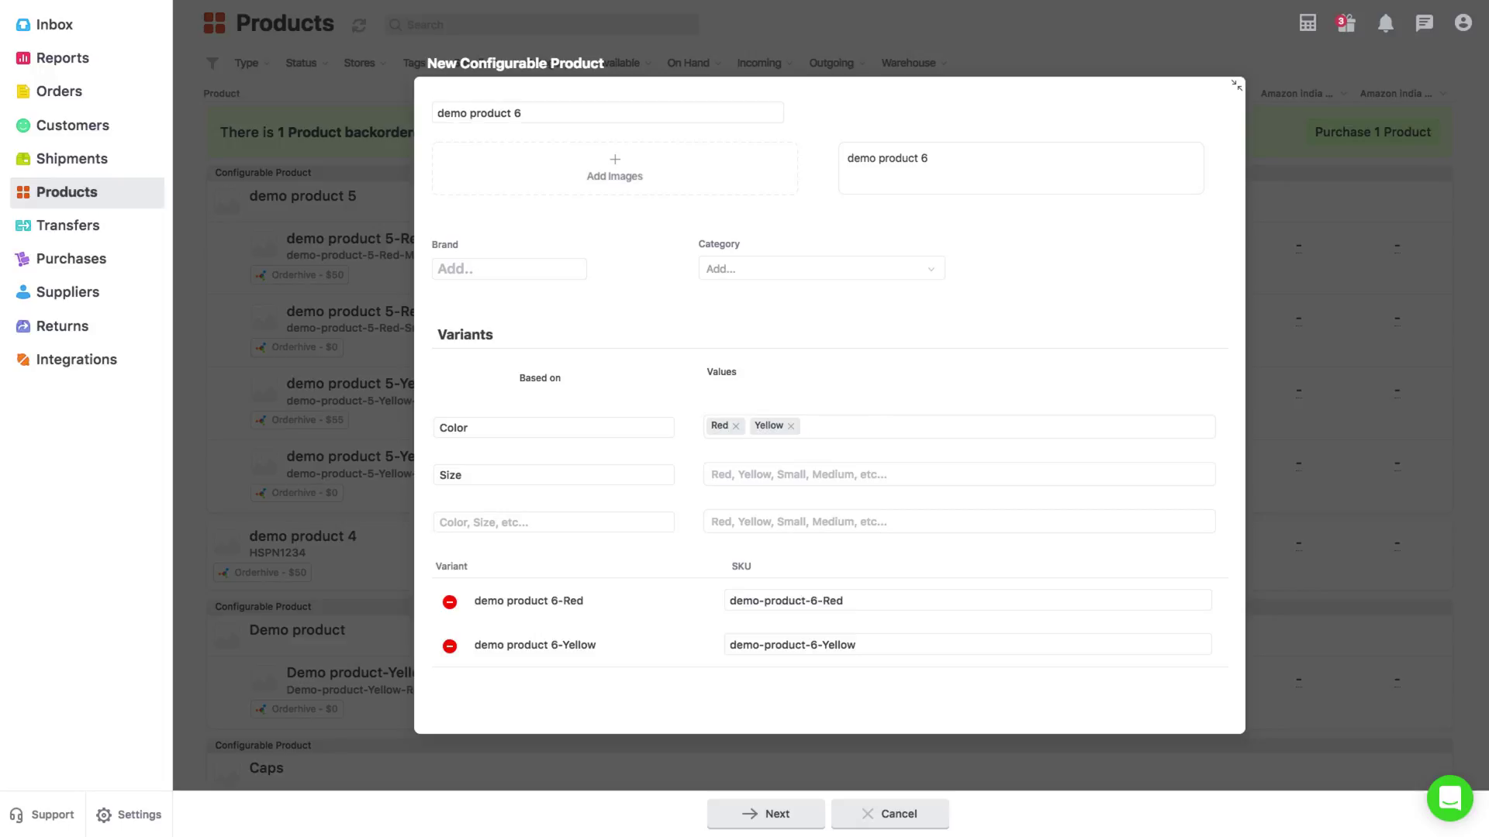
pyautogui.write('Small Mediu')
pyautogui.press('BackSpace')
pyautogui.press('BackSpace')
pyautogui.press('BackSpace')
pyautogui.press('BackSpace')
pyautogui.press('BackSpace')
pyautogui.press('BackSpace')
pyautogui.press('Return')
pyautogui.write('Med')
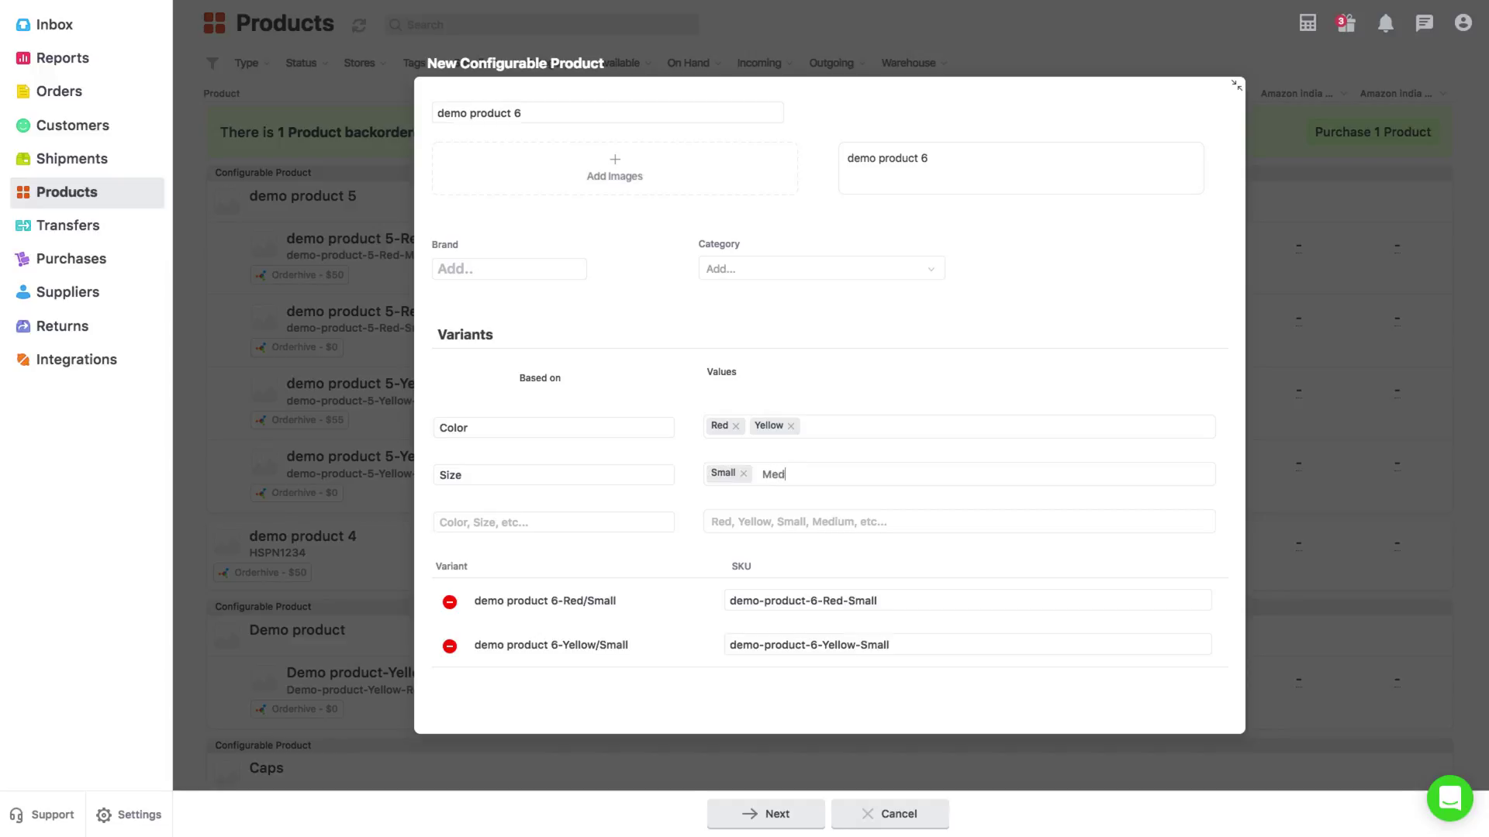
pyautogui.write('ium')
pyautogui.press('Return')
pyautogui.scroll(-2, 779, 702)
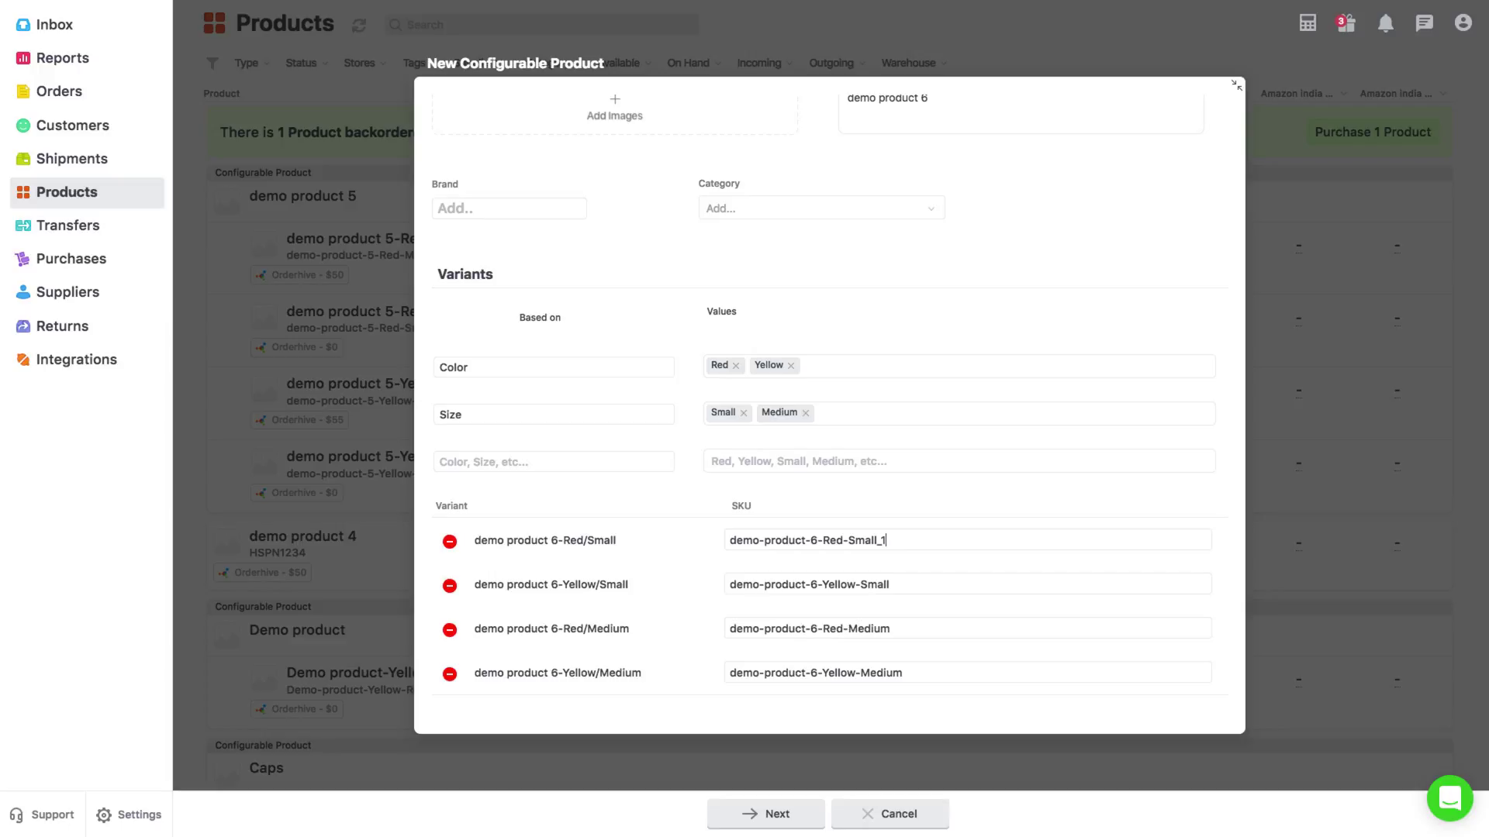
# Give the four variants retail prices of 50, 50, 50 and 55 USD.
pyautogui.click(758, 814)
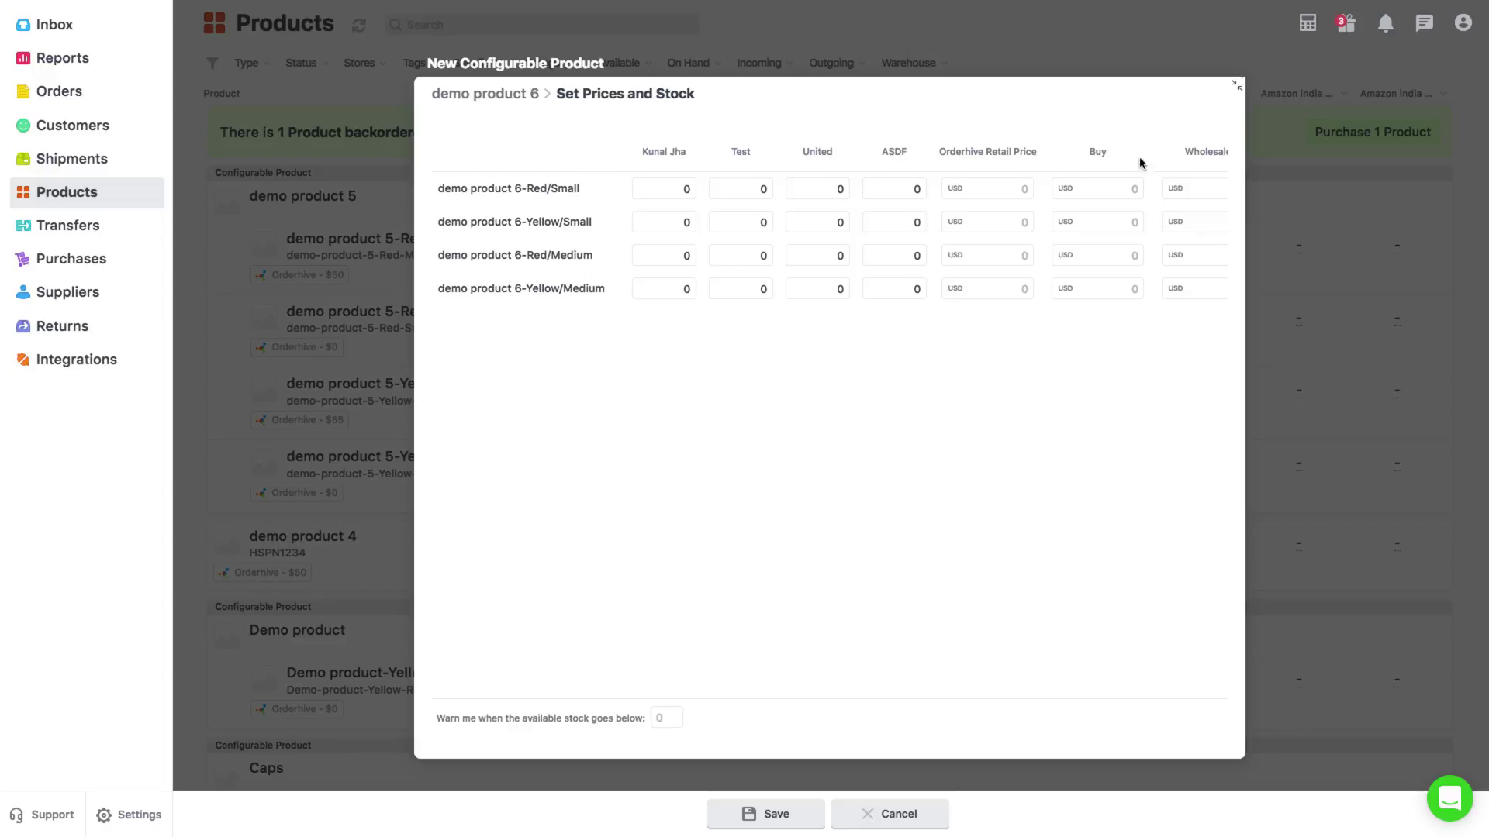
pyautogui.click(1004, 192)
pyautogui.write('50')
pyautogui.click(1006, 223)
pyautogui.write('5')
pyautogui.click(1024, 256)
pyautogui.write('50')
pyautogui.click(1021, 288)
pyautogui.write('55')
# Stock 30 each of Red/Small and Red/Medium in United and save the product.
pyautogui.click(841, 190)
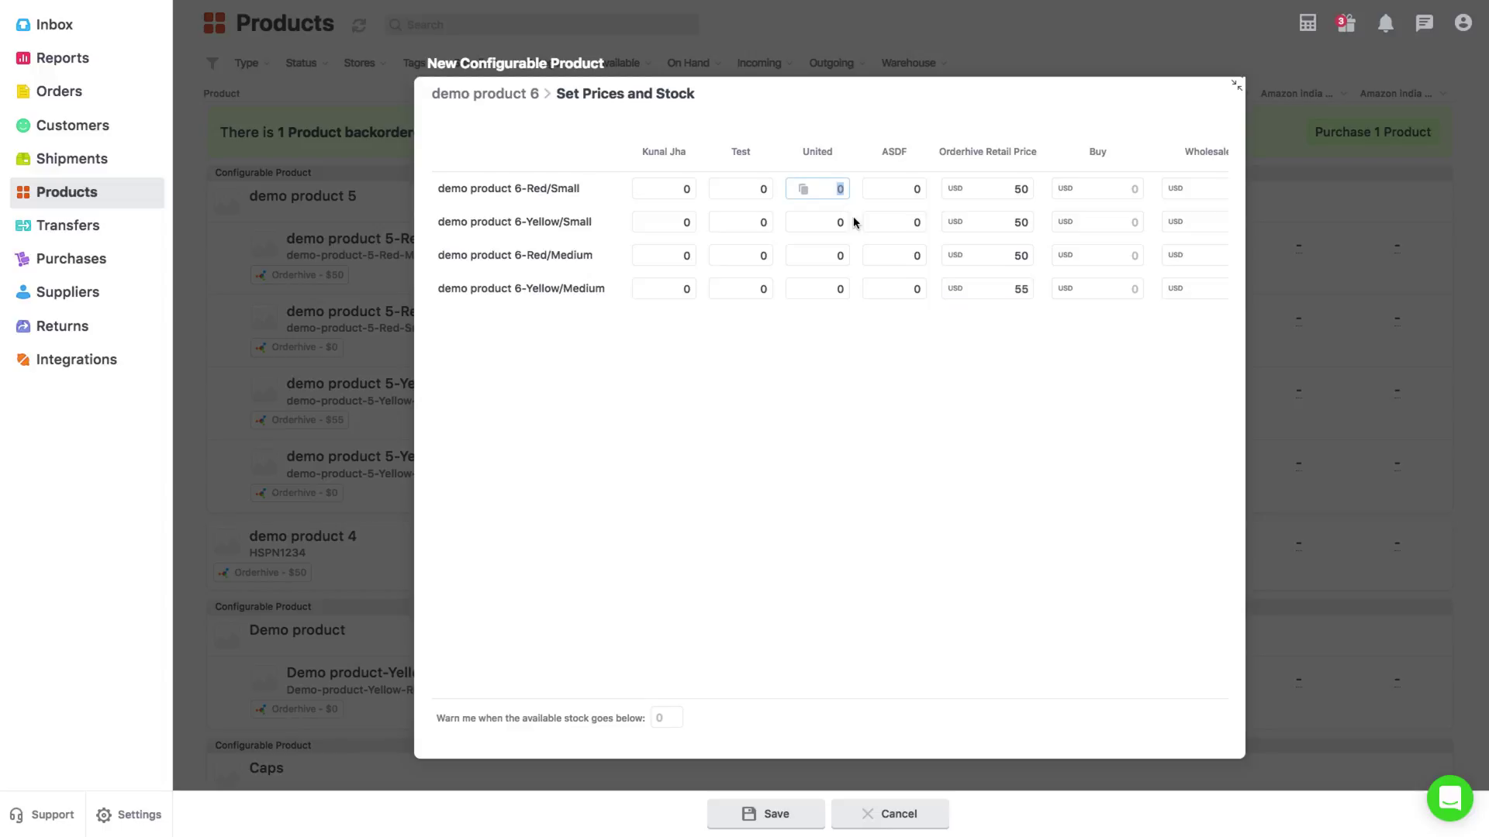
pyautogui.write('30')
pyautogui.click(843, 257)
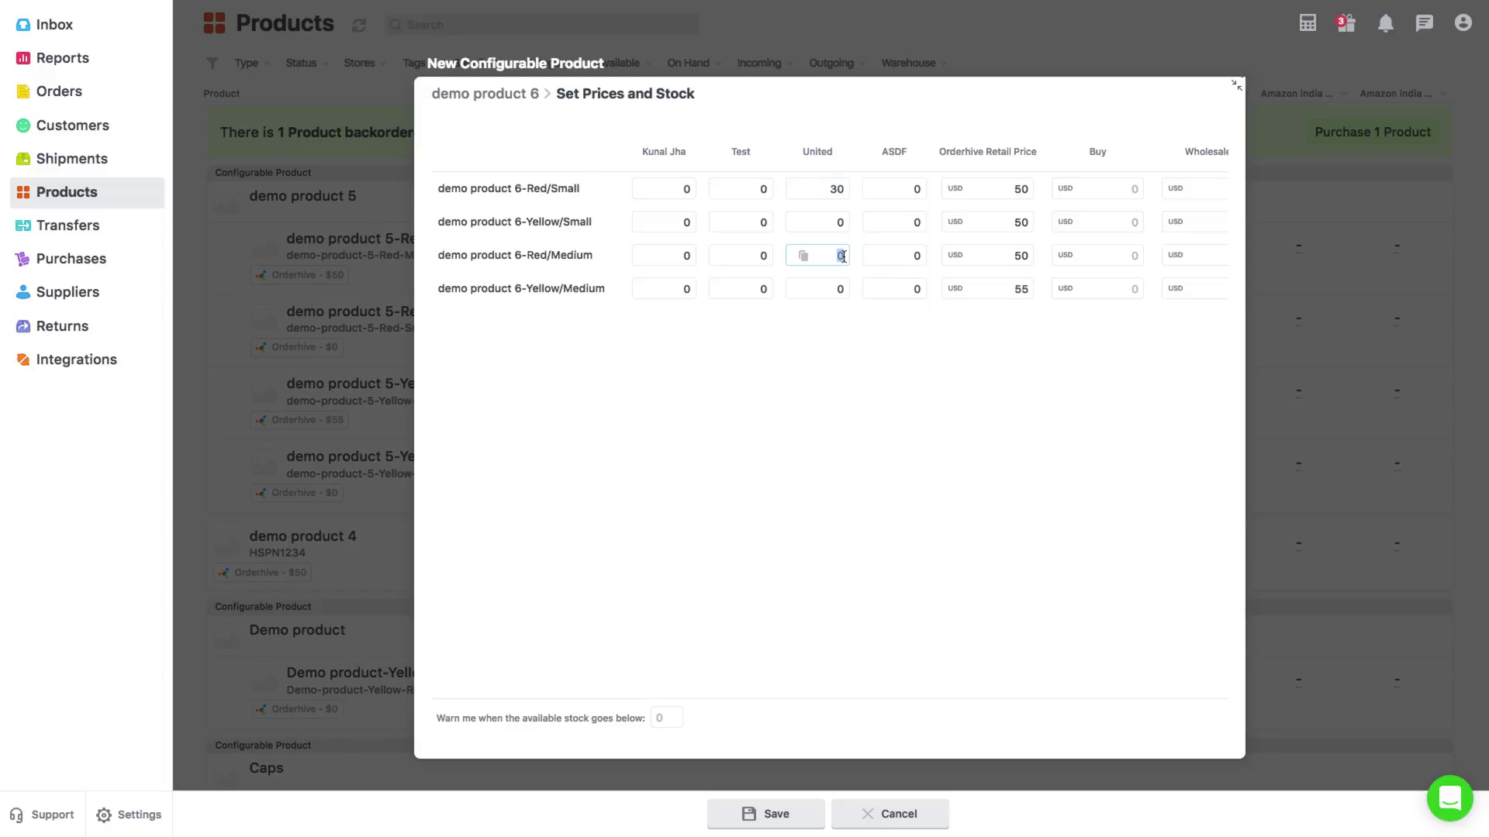
pyautogui.write('3')
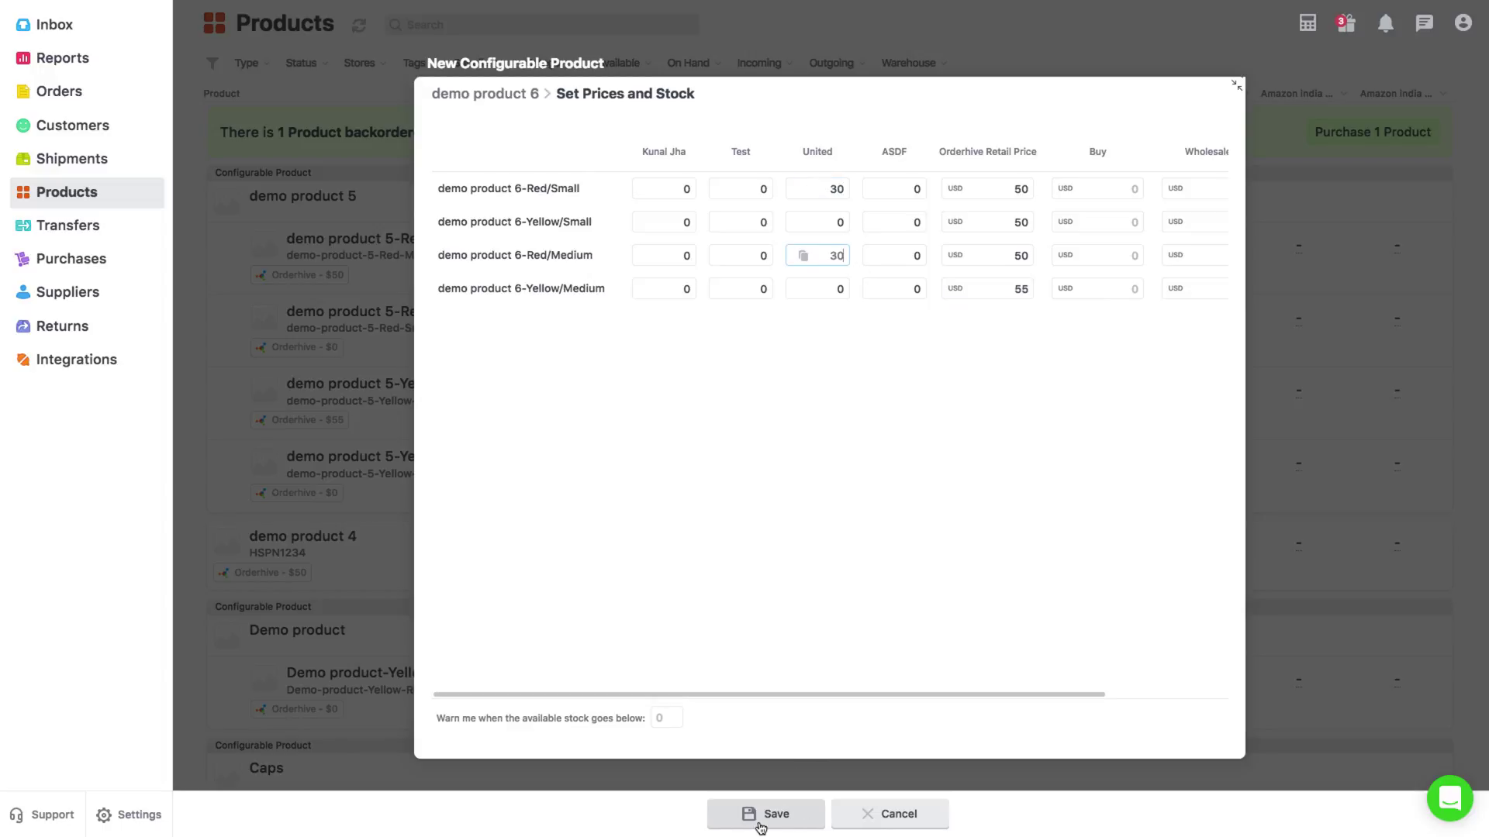
pyautogui.click(776, 820)
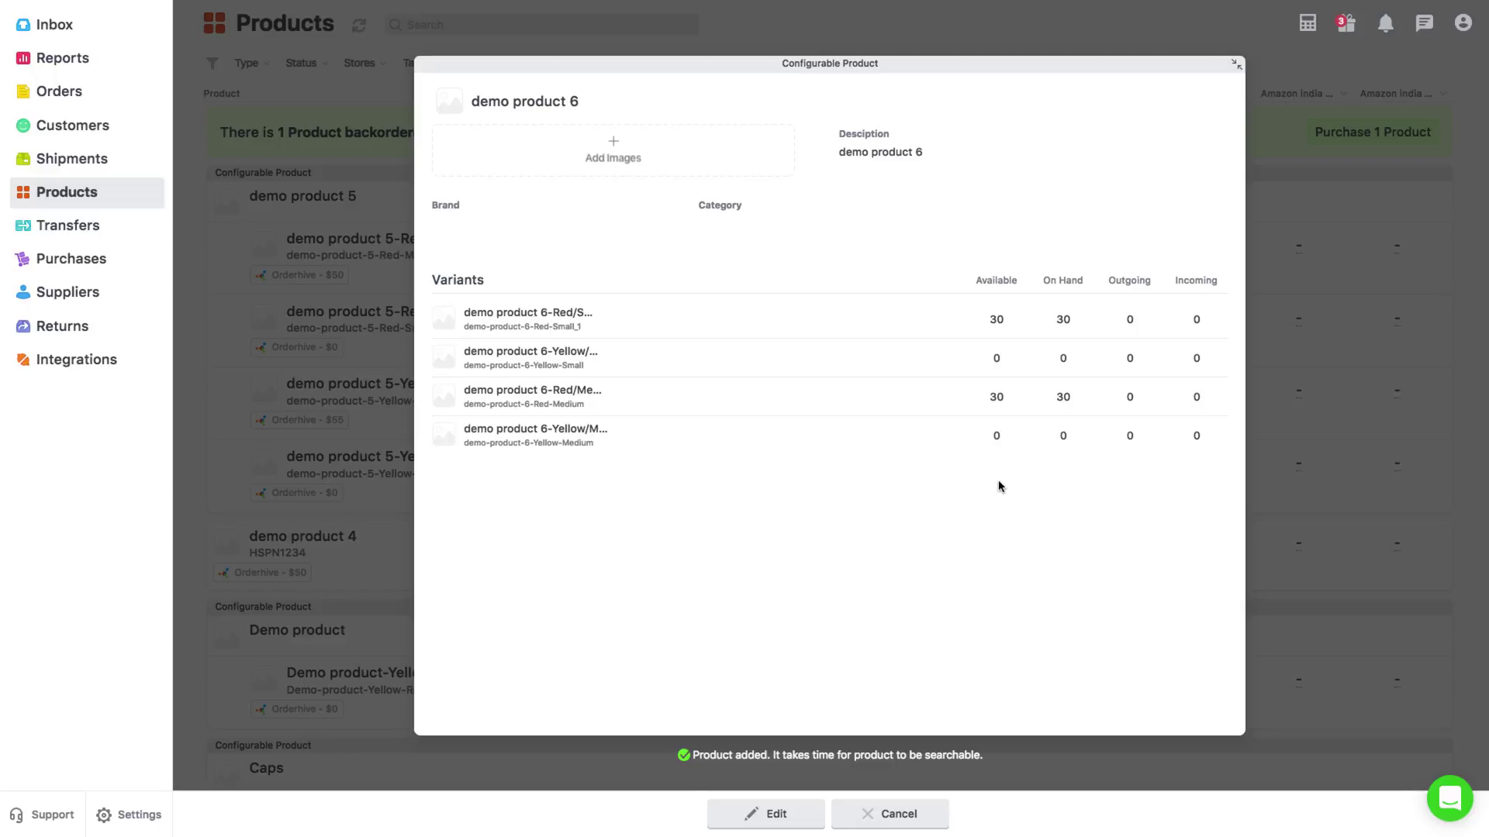
# Open the support chat messenger from the green widget button.
pyautogui.click(1448, 794)
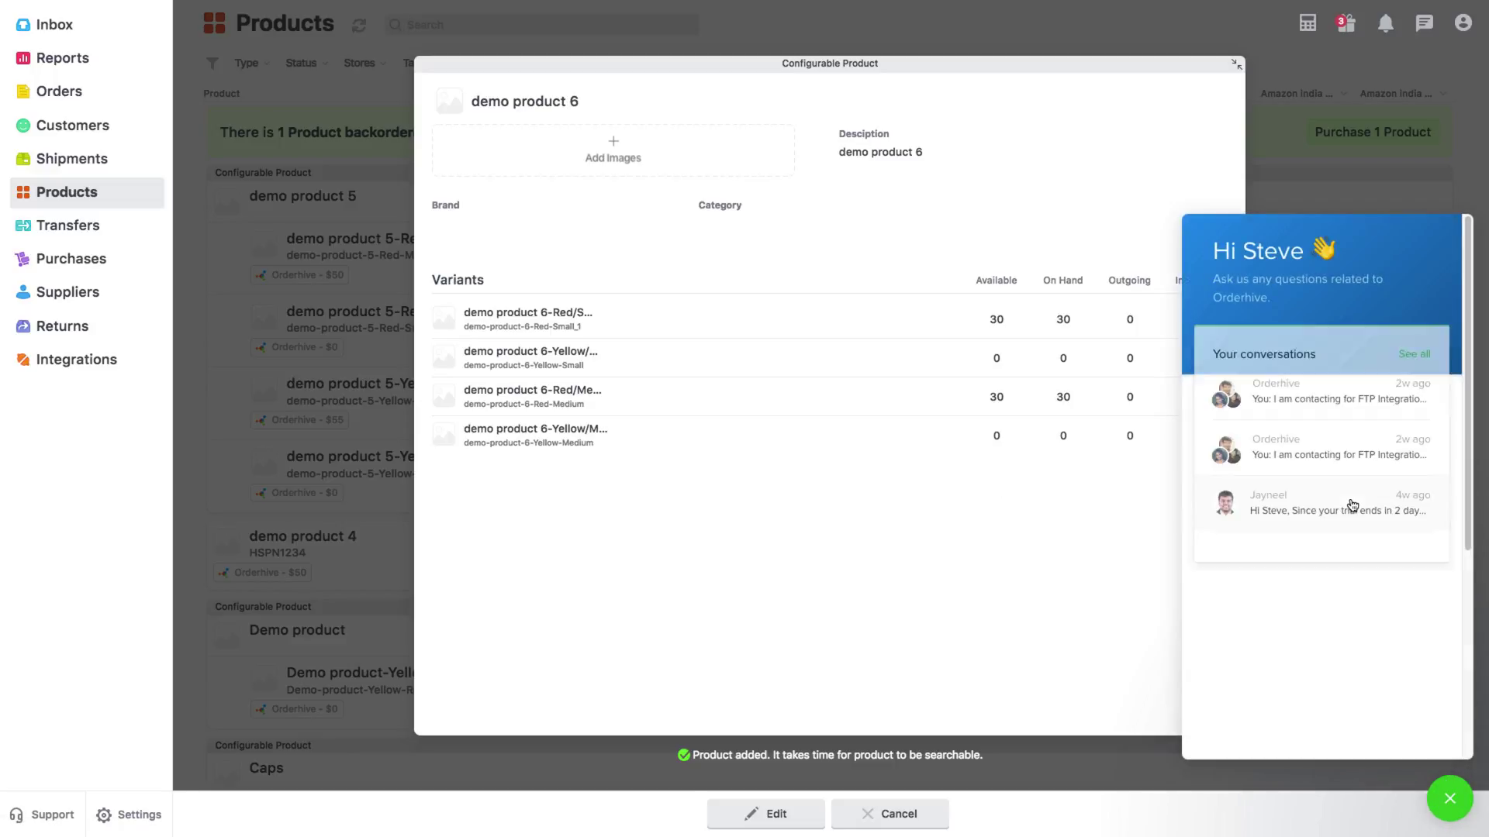